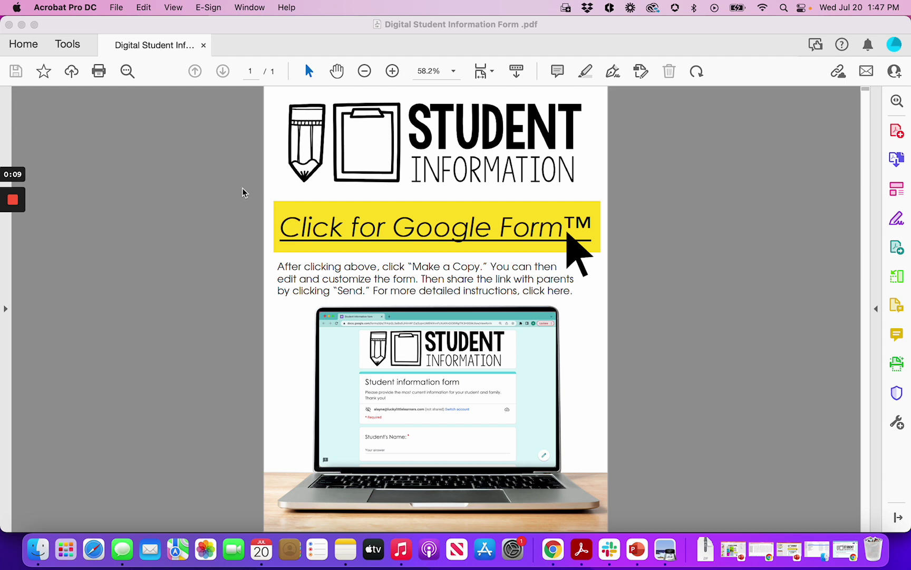
Follow the PDF's 'Click for Google Form' link to the Copy document page in Chrome.
{"action": "left_click", "coordinate": [312, 24]}
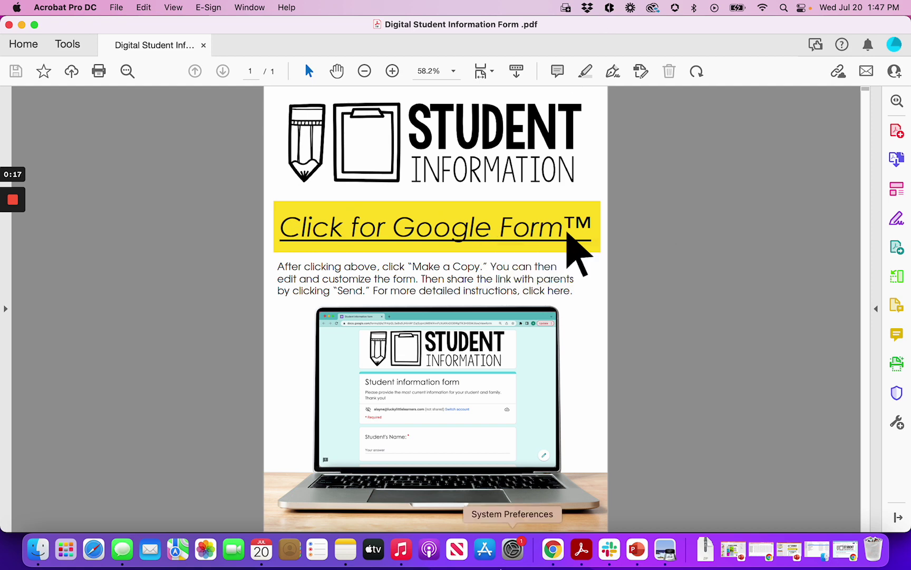
{"action": "left_click", "coordinate": [552, 549]}
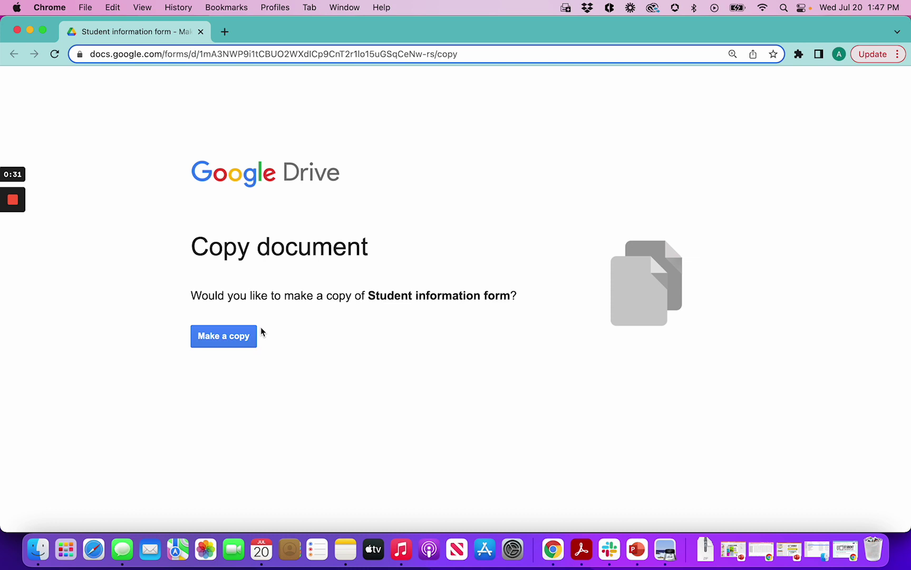
Make a copy of the Student information form to open 'Copy of Student information form'.
{"action": "left_click", "coordinate": [214, 339]}
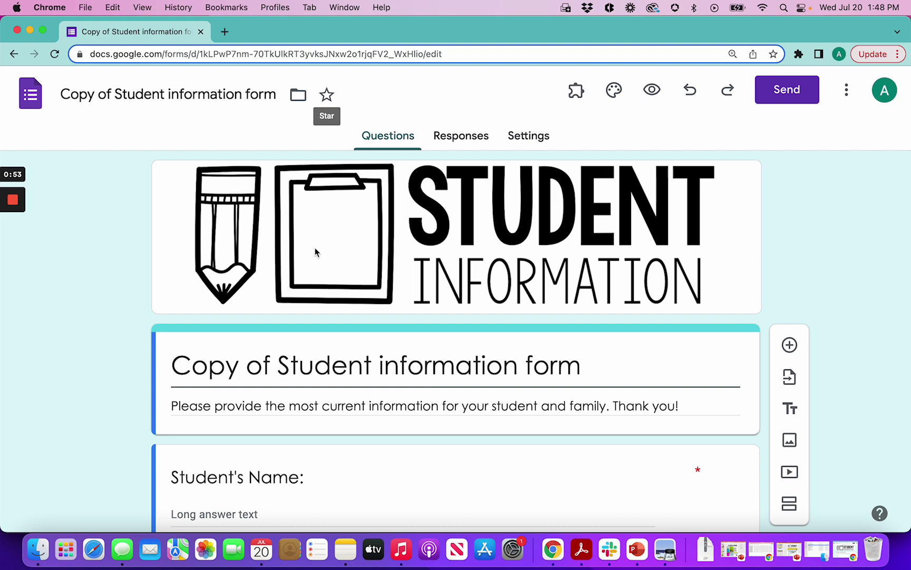
Rename the form, replacing 'Copy of' with the teacher's name and '2022-2023'.
{"action": "left_click", "coordinate": [93, 91]}
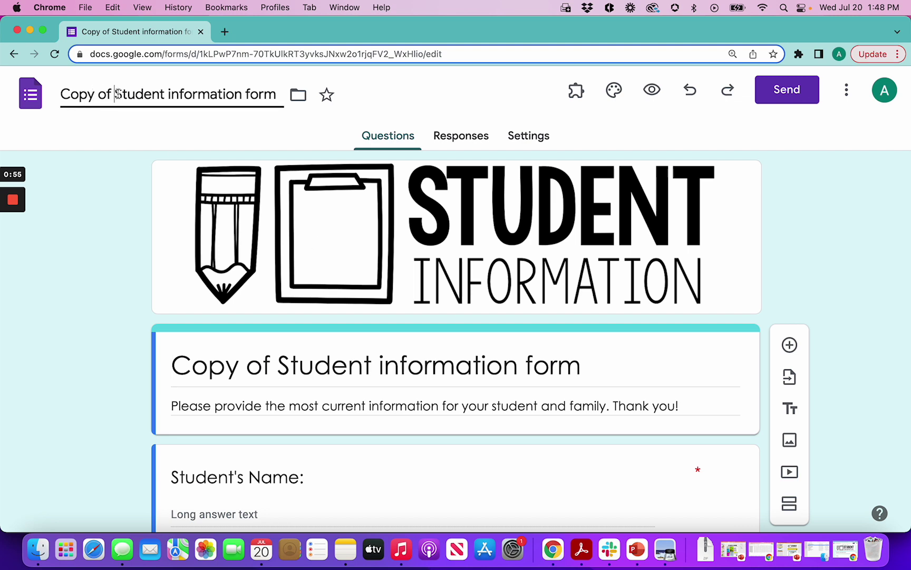
{"action": "key", "text": "super+shift+Left"}
{"action": "type", "text": "Mrs. Ols'"}
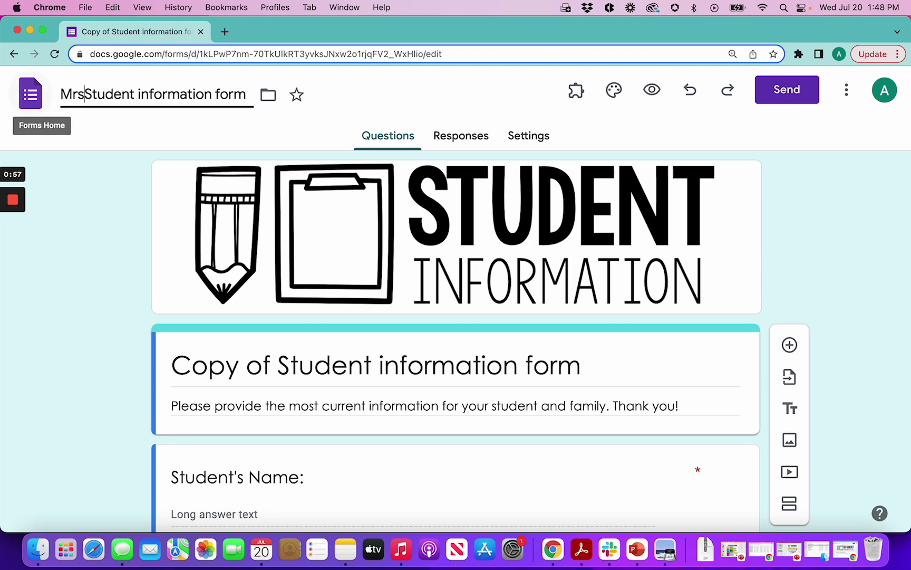
{"action": "type", "text": "on 2022-202"}
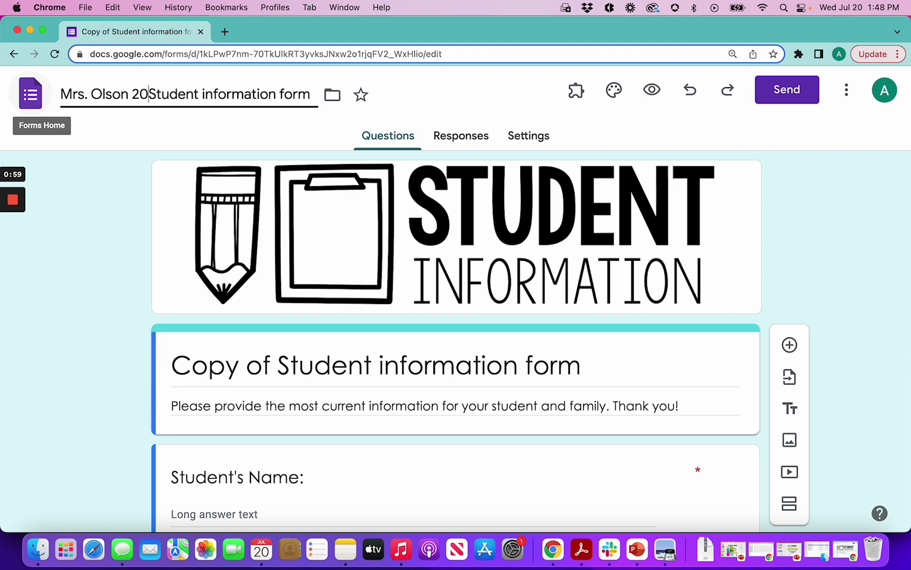
{"action": "type", "text": "3"}
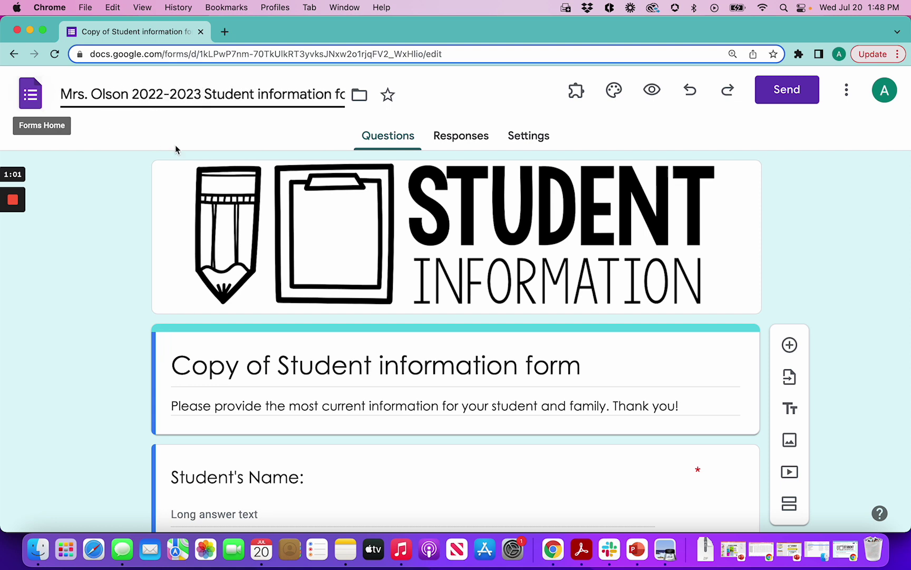
{"action": "scroll", "coordinate": [373, 189], "scroll_direction": "down", "scroll_amount": 2}
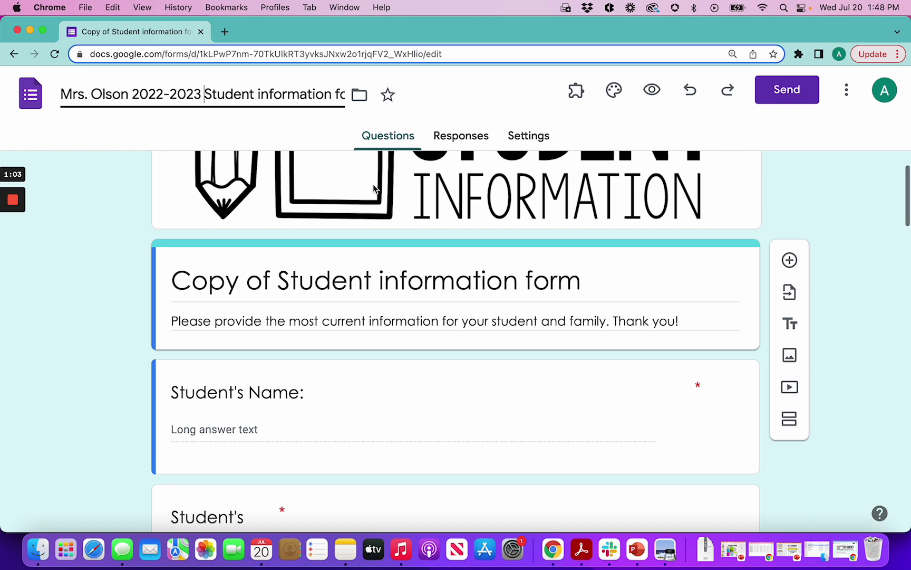
{"action": "scroll", "coordinate": [373, 188], "scroll_direction": "down", "scroll_amount": 1}
{"action": "left_click", "coordinate": [381, 224]}
Select the form description and the Student's Name question title.
{"action": "triple_click", "coordinate": [357, 290]}
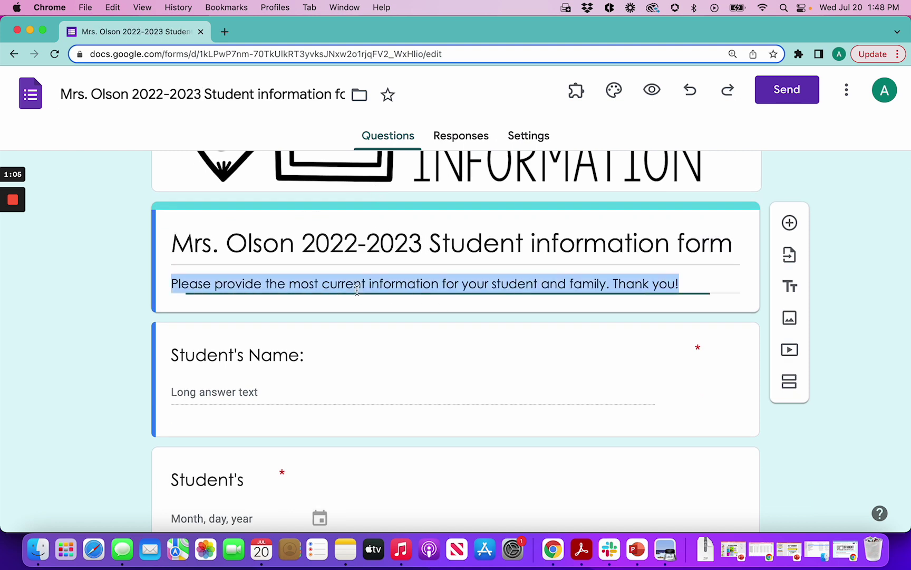
{"action": "scroll", "coordinate": [316, 272], "scroll_direction": "down", "scroll_amount": 2}
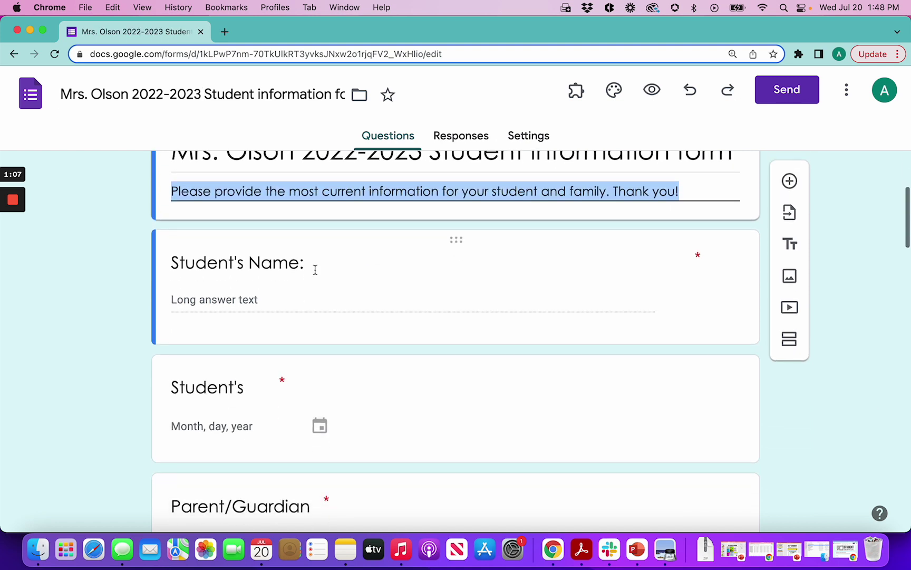
{"action": "triple_click", "coordinate": [315, 270]}
{"action": "scroll", "coordinate": [314, 311], "scroll_direction": "down", "scroll_amount": 2}
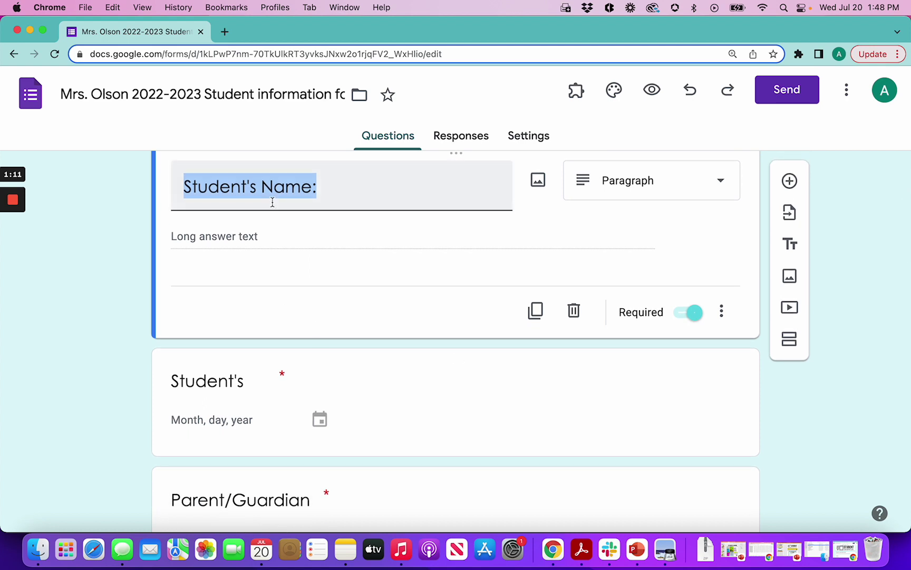
Delete the Parent/Guardian Name(s) question.
{"action": "left_click", "coordinate": [259, 374]}
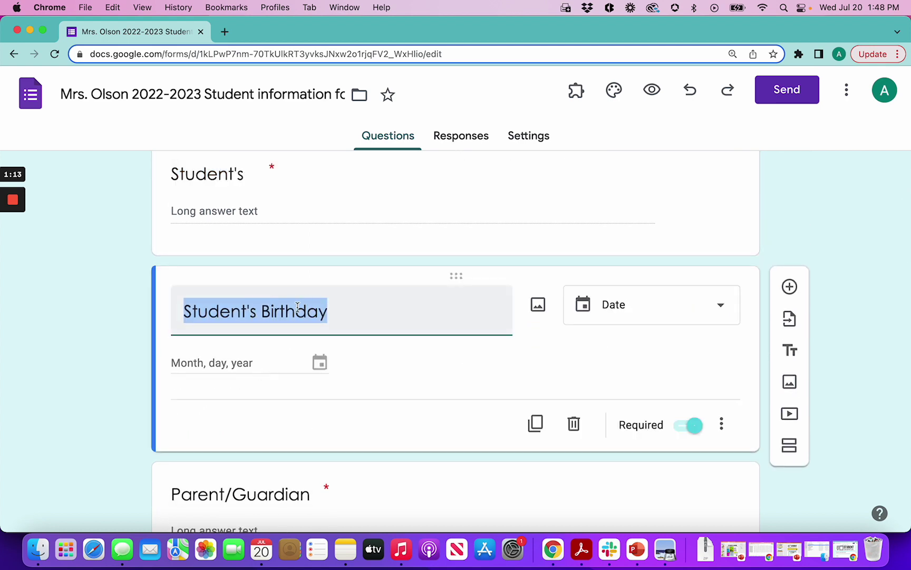
{"action": "scroll", "coordinate": [302, 431], "scroll_direction": "down", "scroll_amount": 5}
{"action": "left_click", "coordinate": [306, 366]}
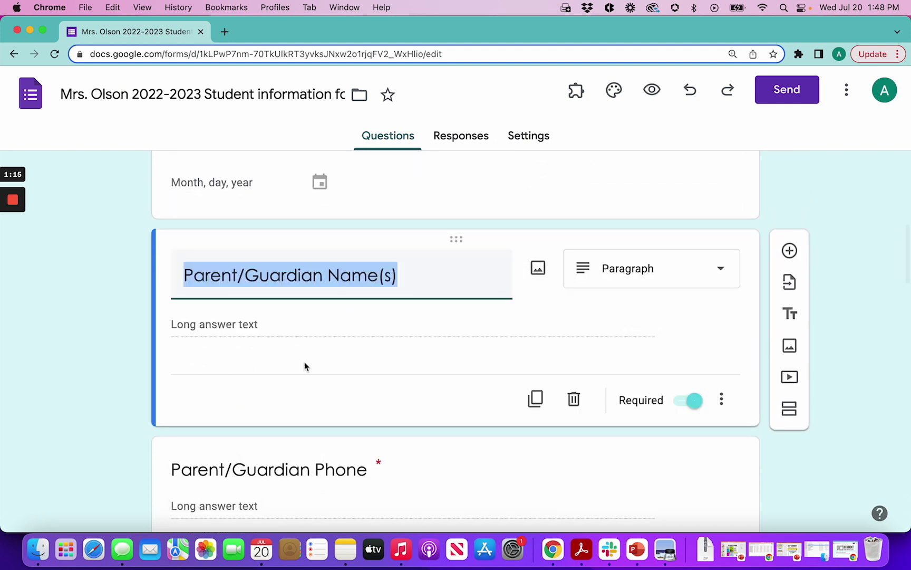
{"action": "left_click", "coordinate": [573, 400]}
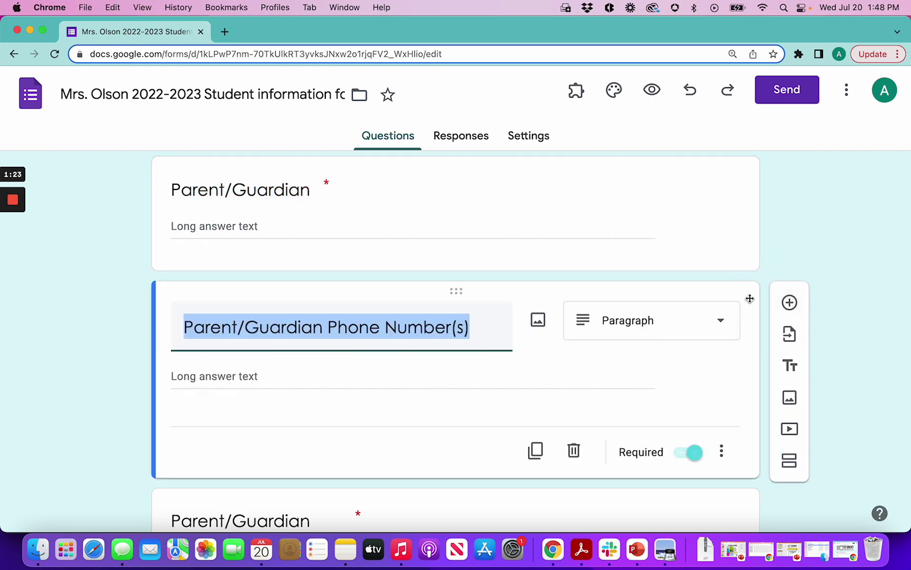
Change 'How will your student go home each day?' to a Paragraph question.
{"action": "scroll", "coordinate": [696, 309], "scroll_direction": "down", "scroll_amount": 8}
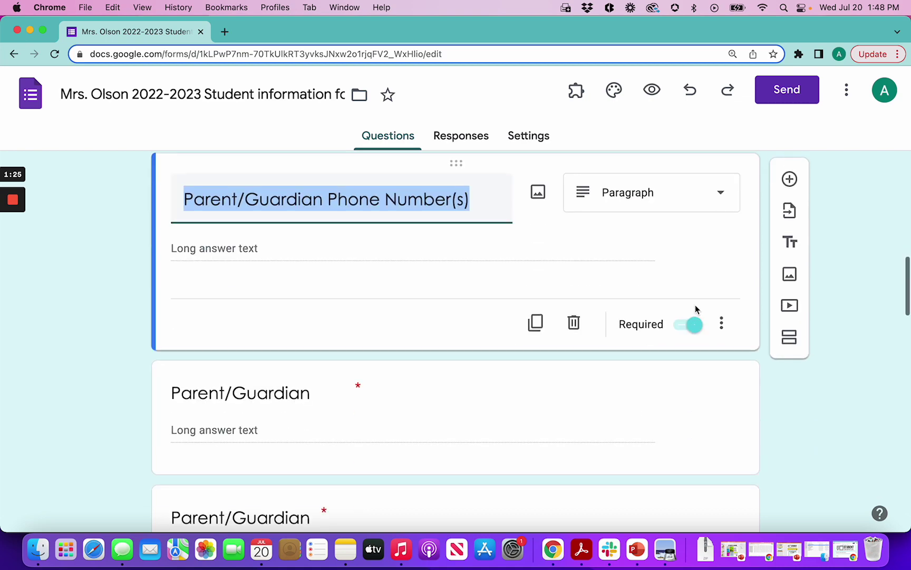
{"action": "scroll", "coordinate": [695, 310], "scroll_direction": "down", "scroll_amount": 2}
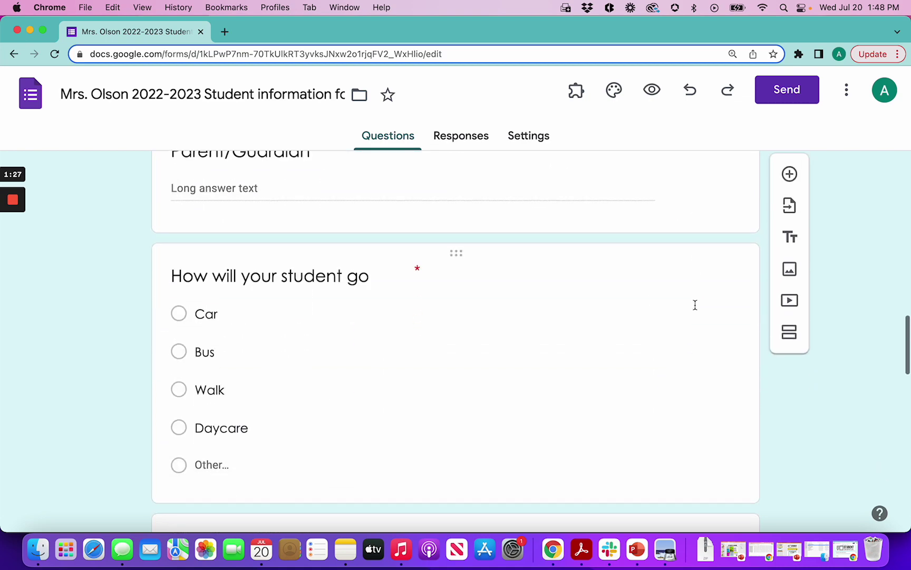
{"action": "left_click", "coordinate": [390, 282]}
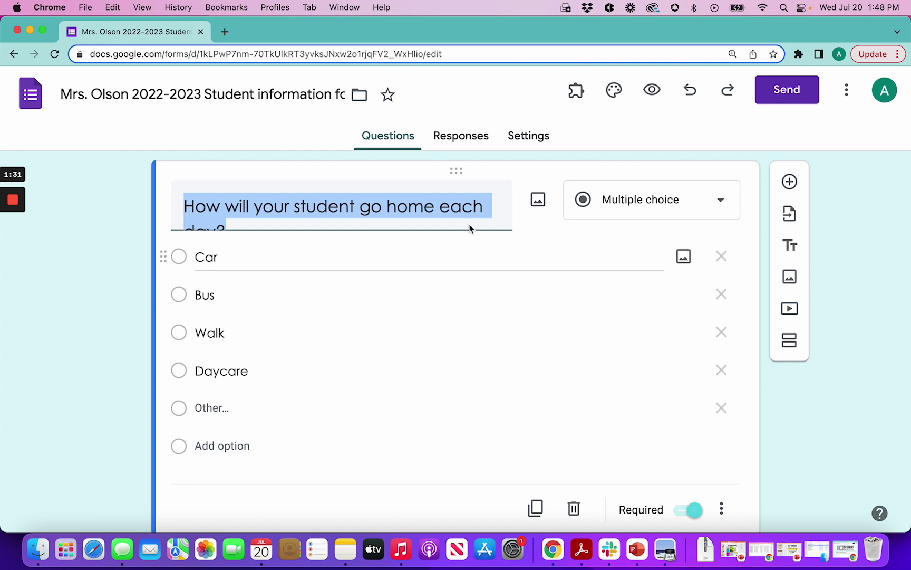
{"action": "left_click", "coordinate": [627, 197]}
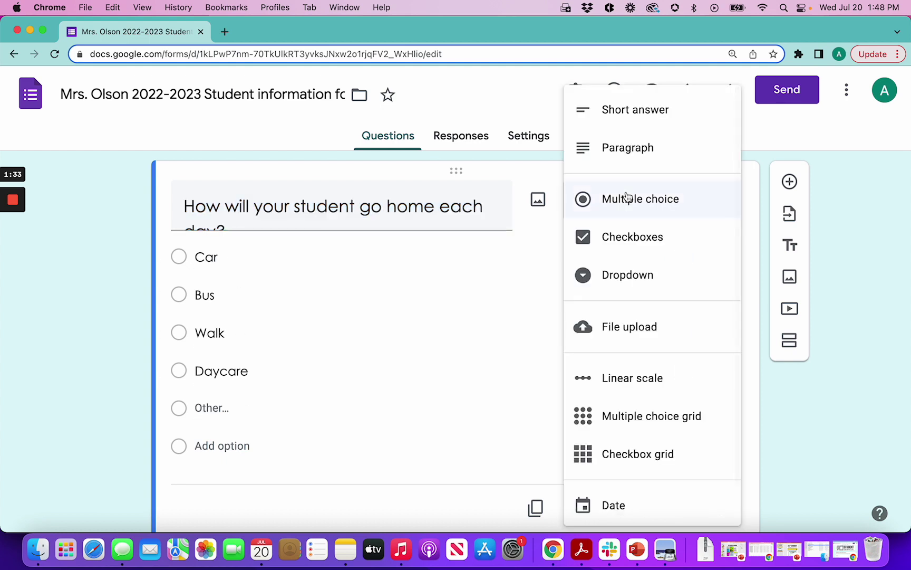
{"action": "left_click", "coordinate": [635, 149]}
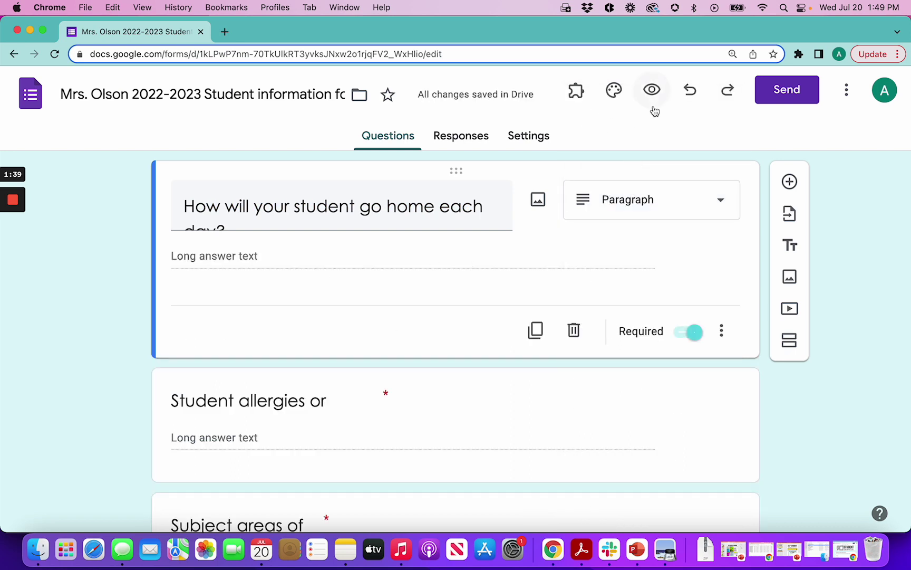
Undo the type change so the go-home question is multiple choice again.
{"action": "left_click", "coordinate": [691, 91]}
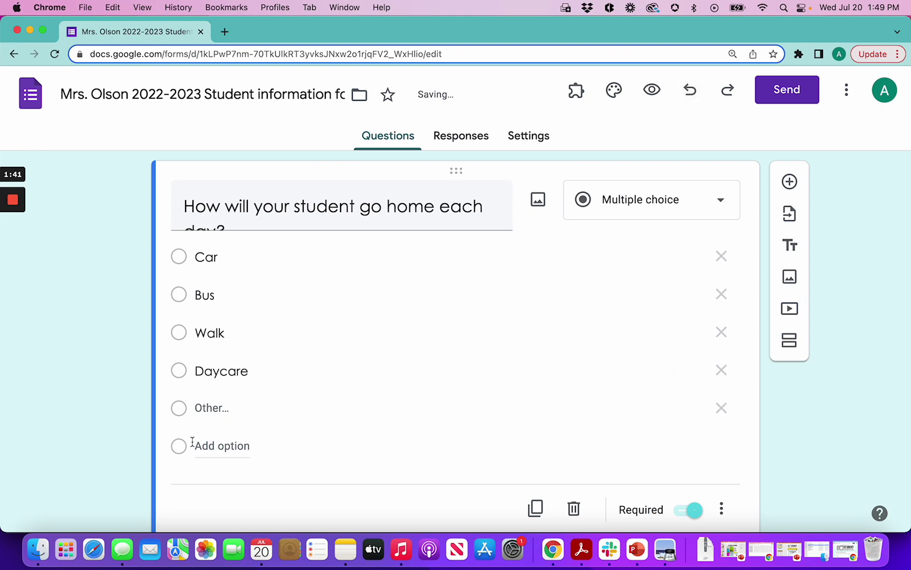
{"action": "scroll", "coordinate": [128, 451], "scroll_direction": "down", "scroll_amount": 6}
{"action": "left_click", "coordinate": [291, 232]}
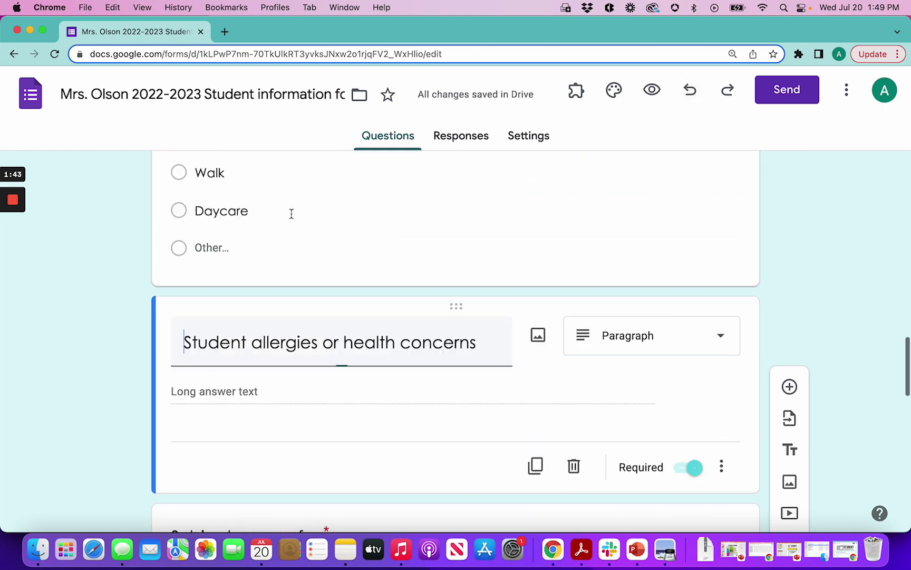
{"action": "scroll", "coordinate": [327, 369], "scroll_direction": "down", "scroll_amount": 4}
Review the Subjects areas of concern question, undo the last edit, and return to the top.
{"action": "left_click", "coordinate": [309, 449]}
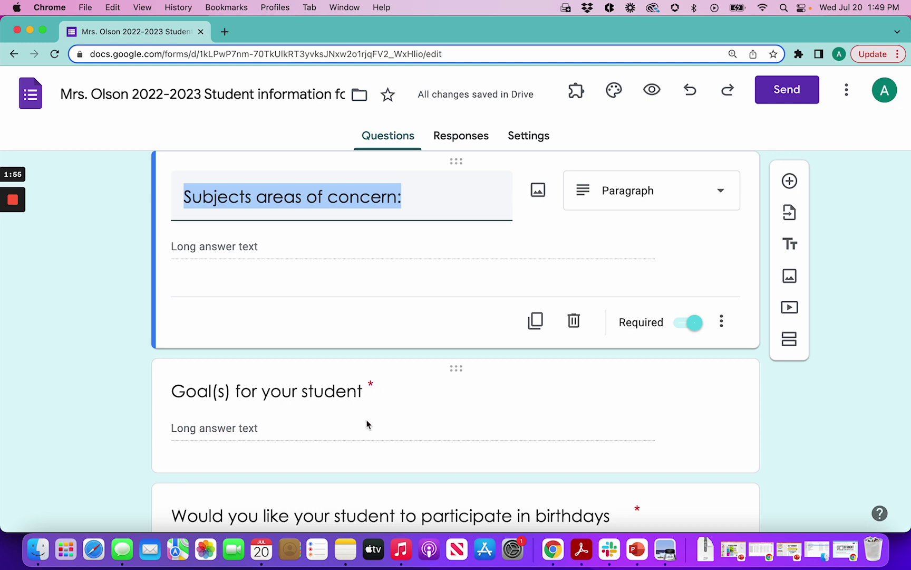
{"action": "scroll", "coordinate": [366, 421], "scroll_direction": "down", "scroll_amount": 3}
{"action": "scroll", "coordinate": [366, 420], "scroll_direction": "down", "scroll_amount": 7}
{"action": "scroll", "coordinate": [366, 420], "scroll_direction": "up", "scroll_amount": 4}
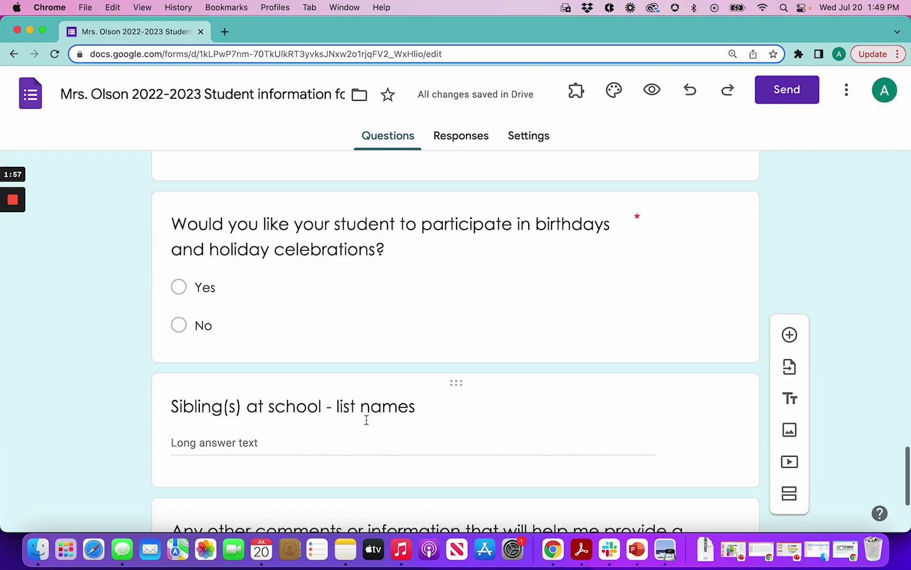
{"action": "key", "text": "super+z"}
{"action": "scroll", "coordinate": [367, 424], "scroll_direction": "up", "scroll_amount": 20}
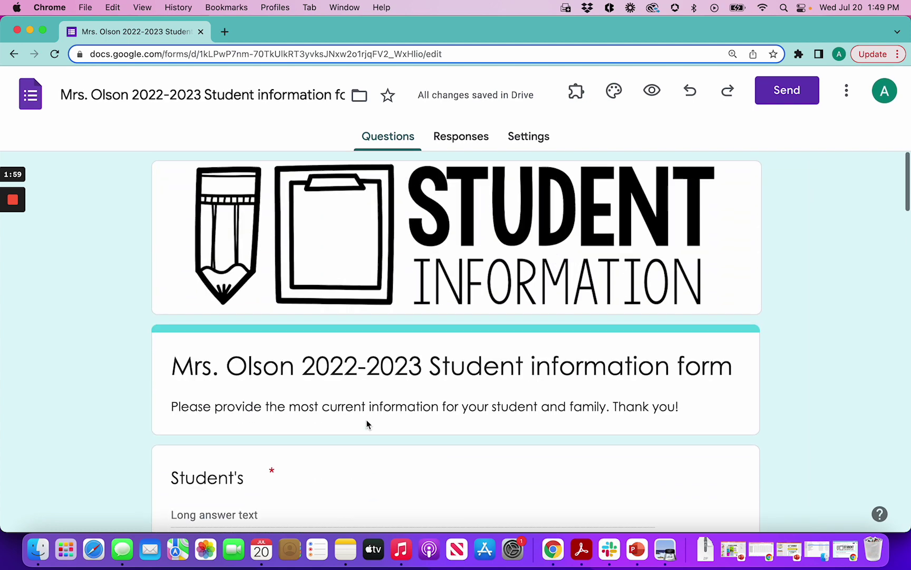
{"action": "left_click", "coordinate": [619, 91]}
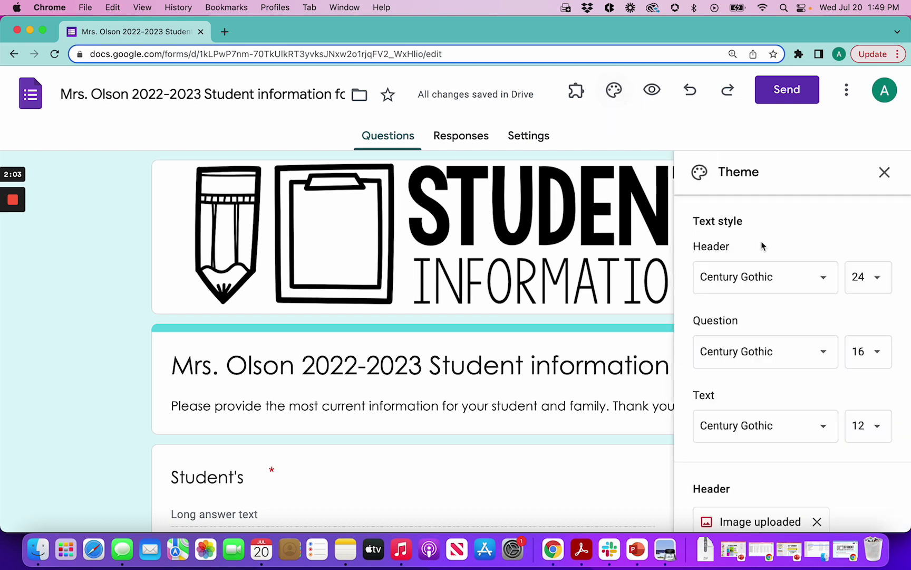
{"action": "scroll", "coordinate": [761, 426], "scroll_direction": "down", "scroll_amount": 2}
{"action": "scroll", "coordinate": [761, 426], "scroll_direction": "down", "scroll_amount": 4}
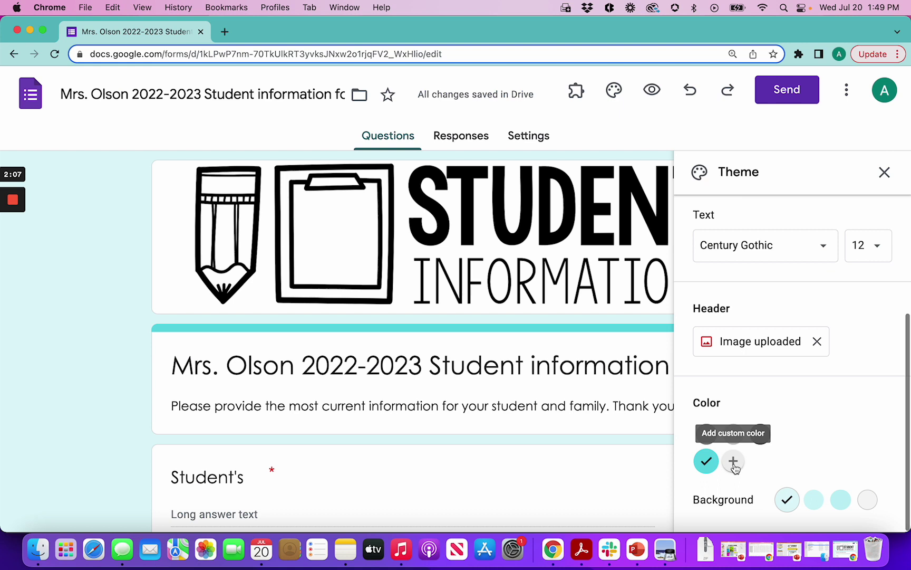
{"action": "scroll", "coordinate": [817, 265], "scroll_direction": "up", "scroll_amount": 6}
{"action": "left_click", "coordinate": [884, 172]}
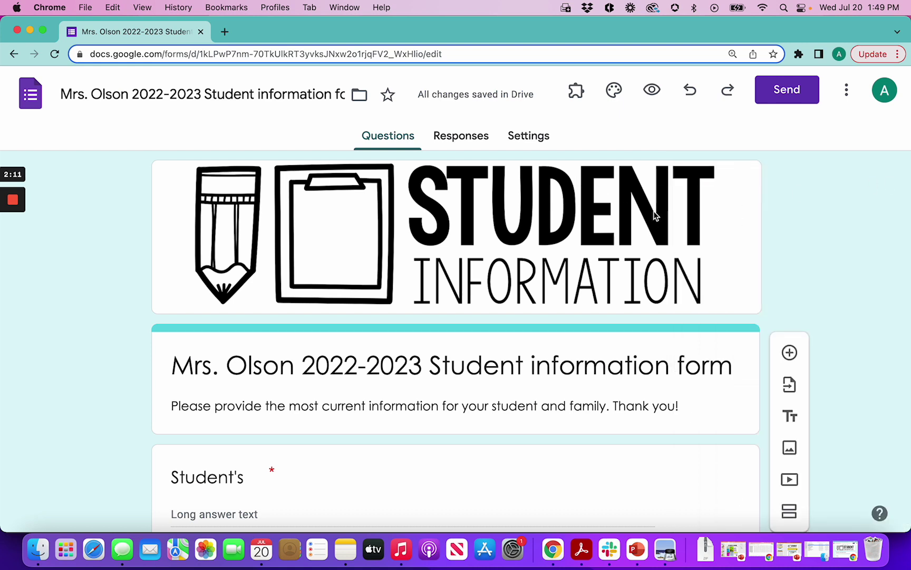
Preview the student information form in a new tab, then go back to the editor.
{"action": "left_click", "coordinate": [656, 91]}
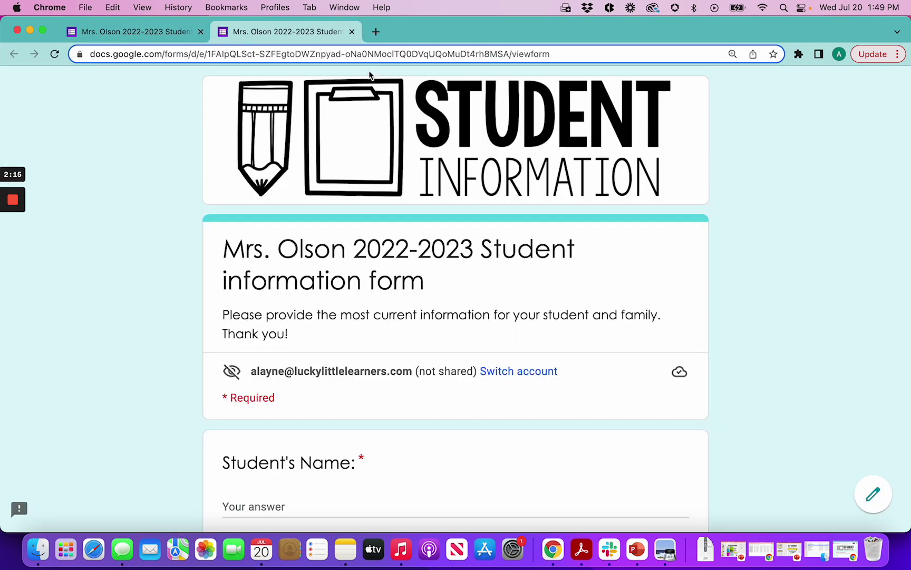
{"action": "scroll", "coordinate": [492, 446], "scroll_direction": "down", "scroll_amount": 7}
{"action": "scroll", "coordinate": [493, 446], "scroll_direction": "down", "scroll_amount": 10}
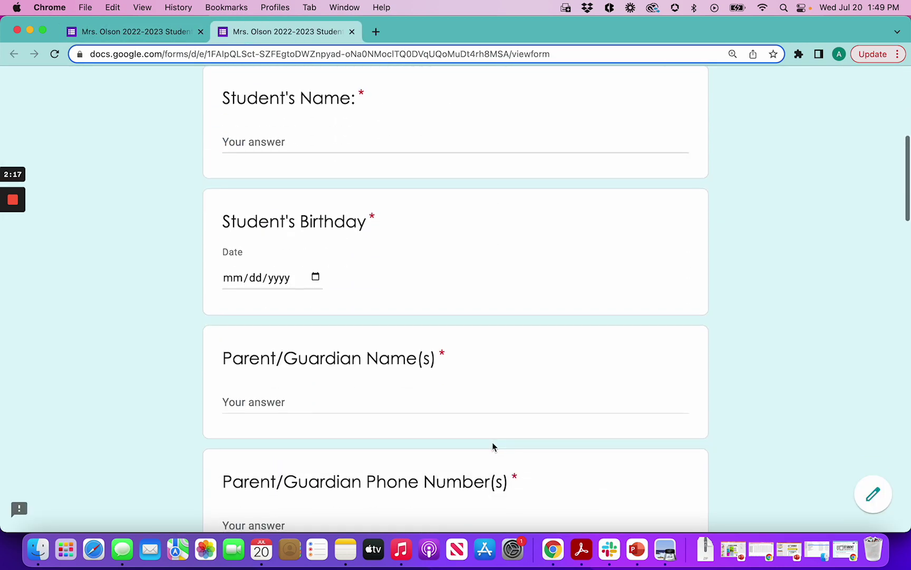
{"action": "scroll", "coordinate": [493, 446], "scroll_direction": "down", "scroll_amount": 12}
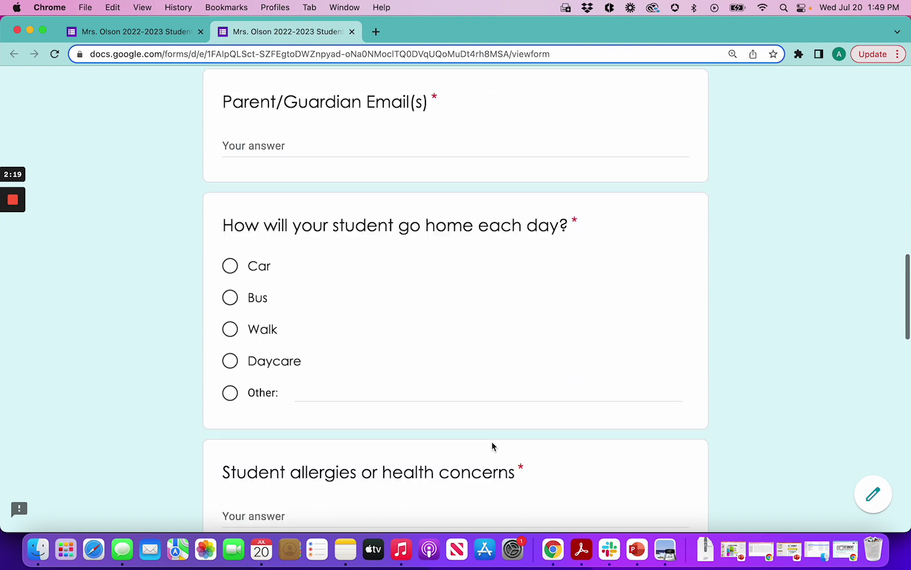
{"action": "scroll", "coordinate": [492, 446], "scroll_direction": "down", "scroll_amount": 5}
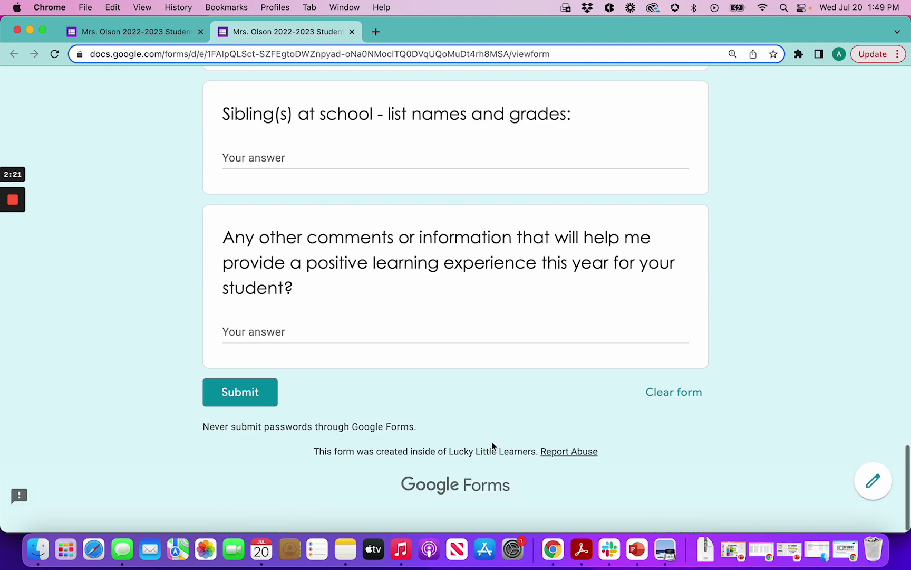
{"action": "scroll", "coordinate": [492, 445], "scroll_direction": "up", "scroll_amount": 20}
{"action": "left_click", "coordinate": [166, 35]}
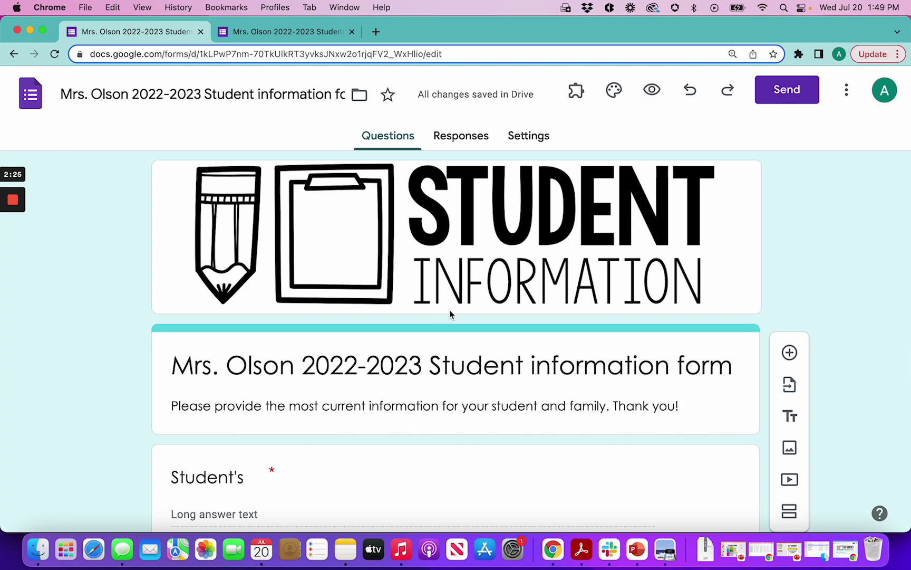
Expand the Responses settings and confirm email collection, response editing and one-response limit are off.
{"action": "left_click", "coordinate": [483, 138]}
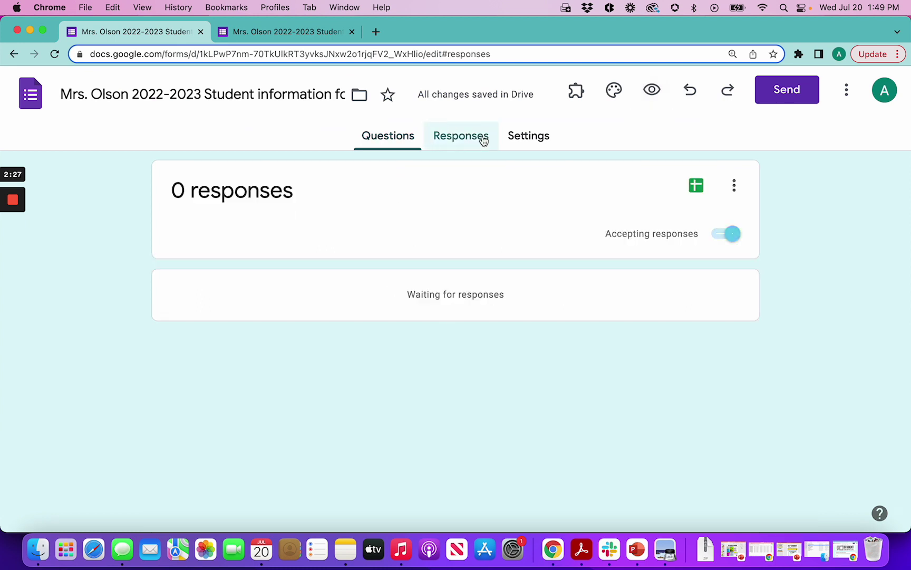
{"action": "left_click", "coordinate": [526, 139]}
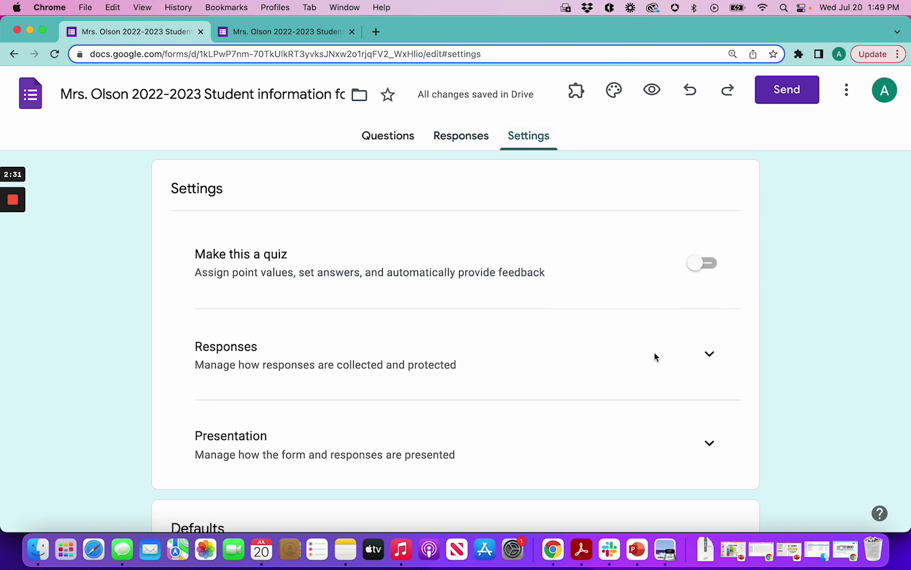
{"action": "scroll", "coordinate": [659, 352], "scroll_direction": "down", "scroll_amount": 1}
{"action": "left_click", "coordinate": [710, 332]}
{"action": "scroll", "coordinate": [643, 366], "scroll_direction": "down", "scroll_amount": 2}
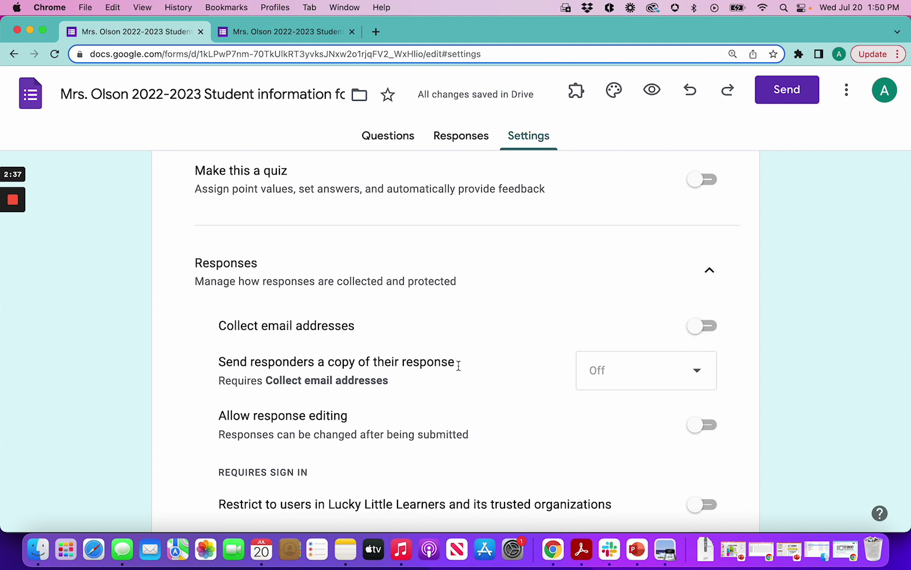
{"action": "scroll", "coordinate": [595, 360], "scroll_direction": "down", "scroll_amount": 2}
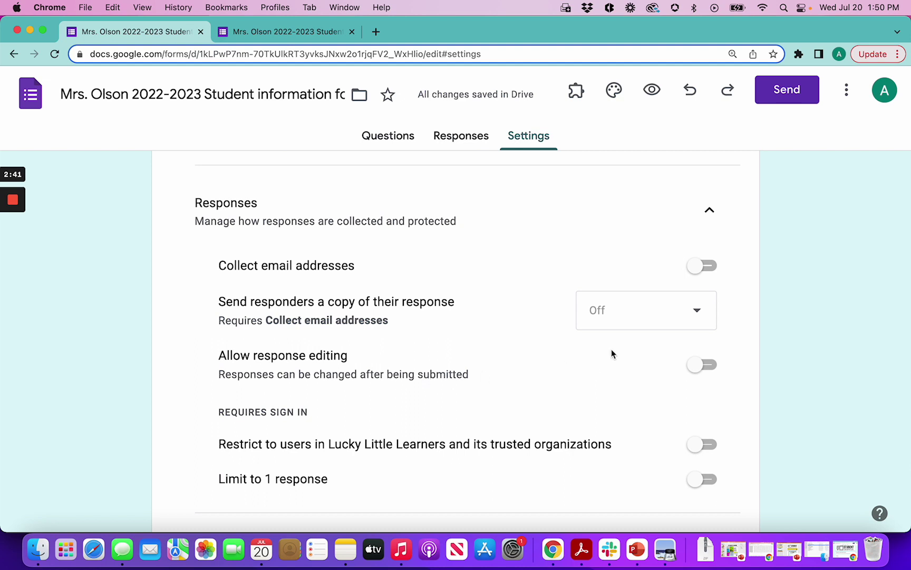
{"action": "scroll", "coordinate": [466, 441], "scroll_direction": "down", "scroll_amount": 2}
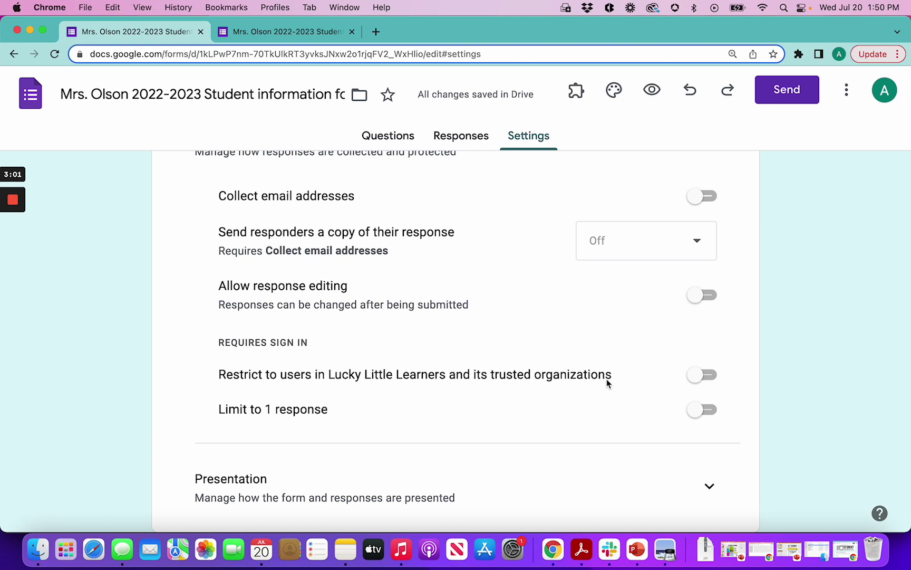
{"action": "scroll", "coordinate": [607, 383], "scroll_direction": "down", "scroll_amount": 5}
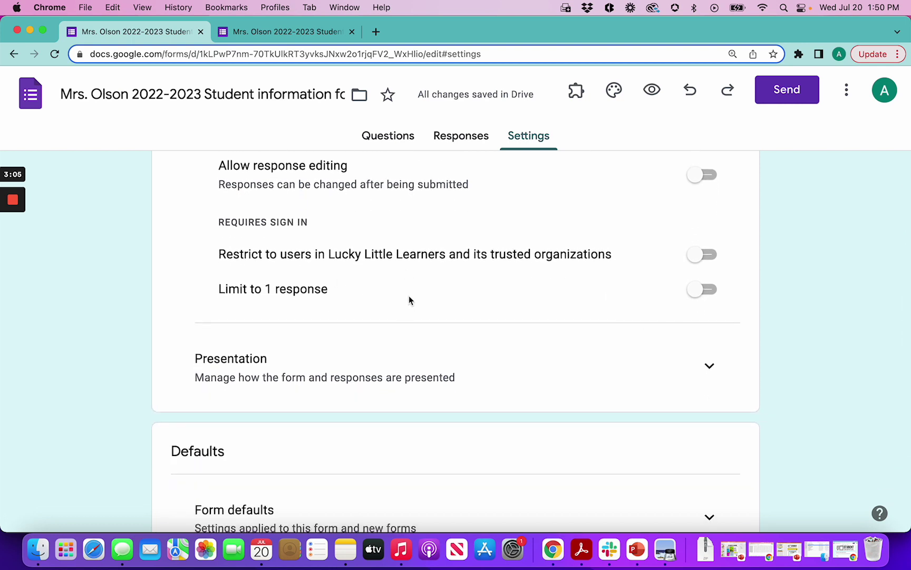
{"action": "scroll", "coordinate": [253, 271], "scroll_direction": "down", "scroll_amount": 1}
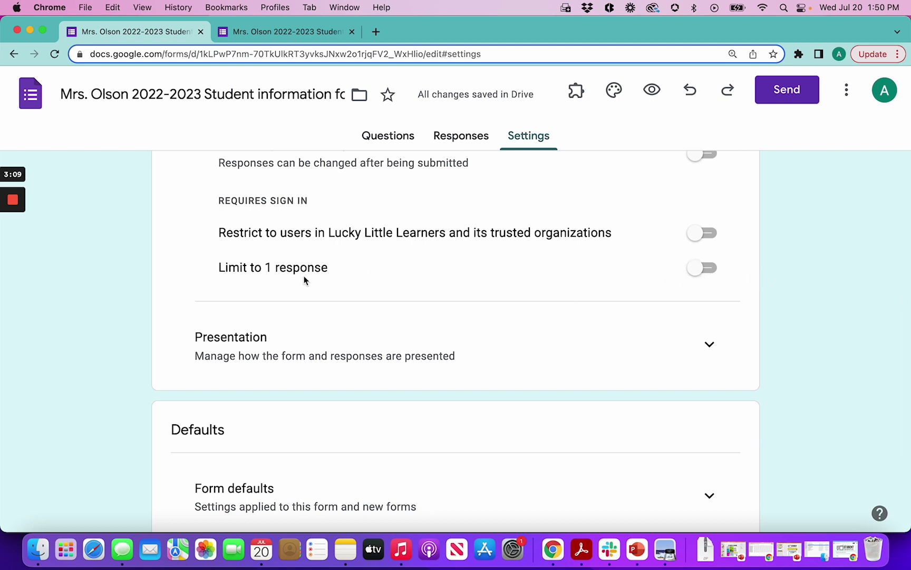
{"action": "scroll", "coordinate": [304, 279], "scroll_direction": "down", "scroll_amount": 1}
{"action": "scroll", "coordinate": [303, 278], "scroll_direction": "down", "scroll_amount": 5}
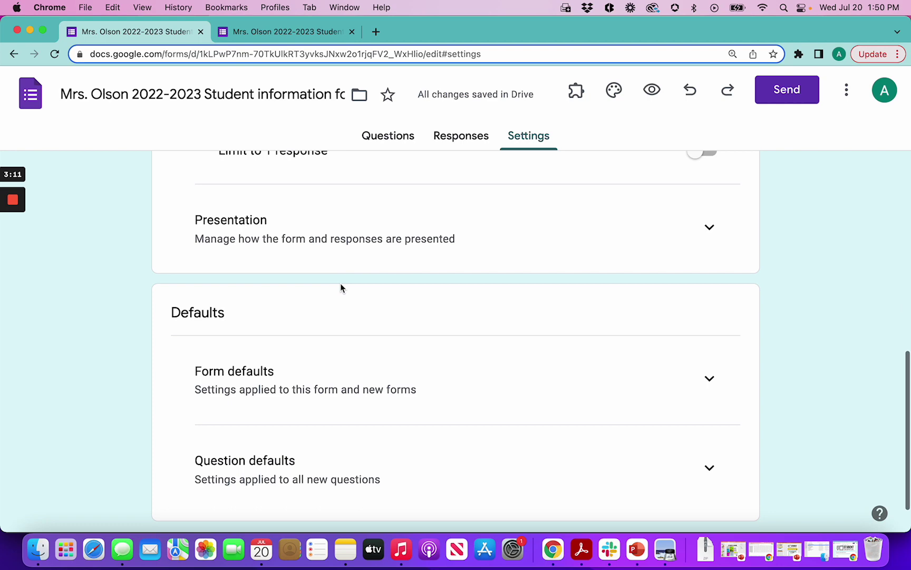
{"action": "scroll", "coordinate": [341, 285], "scroll_direction": "up", "scroll_amount": 10}
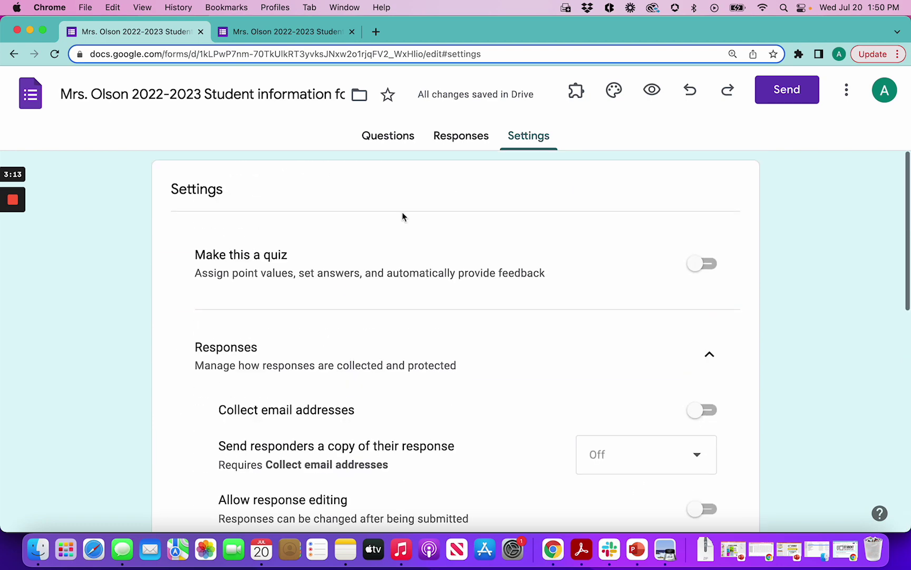
Copy the form's shortened share link from the Send dialog, glancing at the Embed HTML code.
{"action": "left_click", "coordinate": [785, 85]}
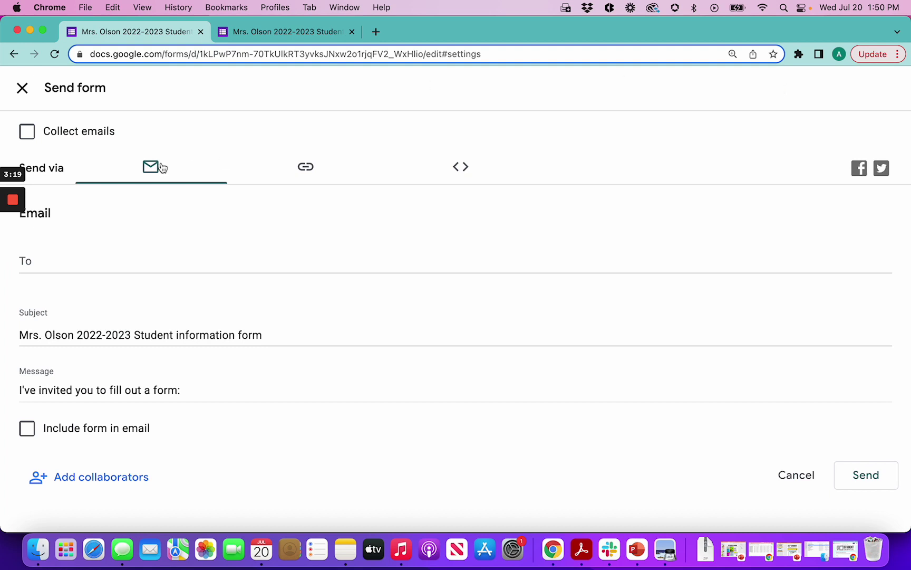
{"action": "left_click", "coordinate": [139, 254]}
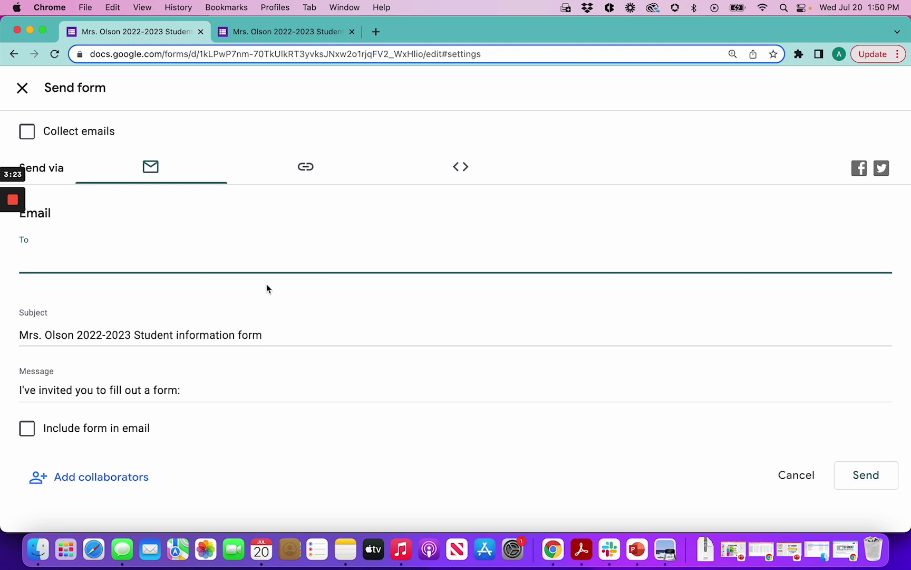
{"action": "left_click", "coordinate": [153, 396]}
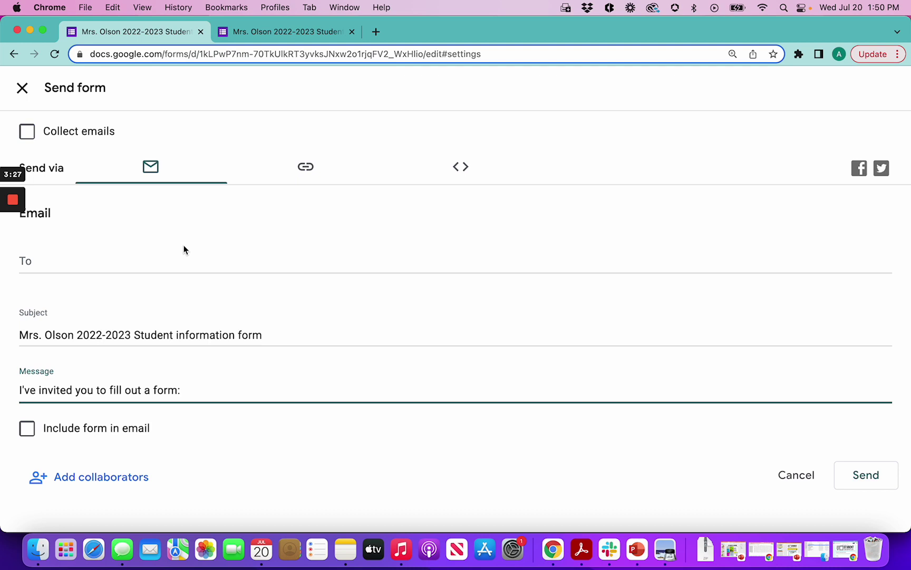
{"action": "left_click", "coordinate": [314, 167]}
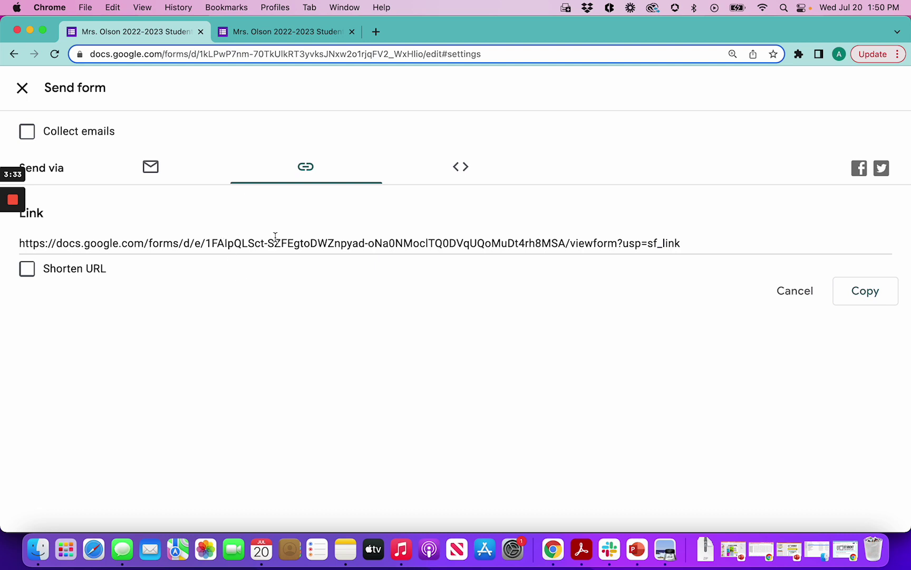
{"action": "left_click", "coordinate": [64, 271]}
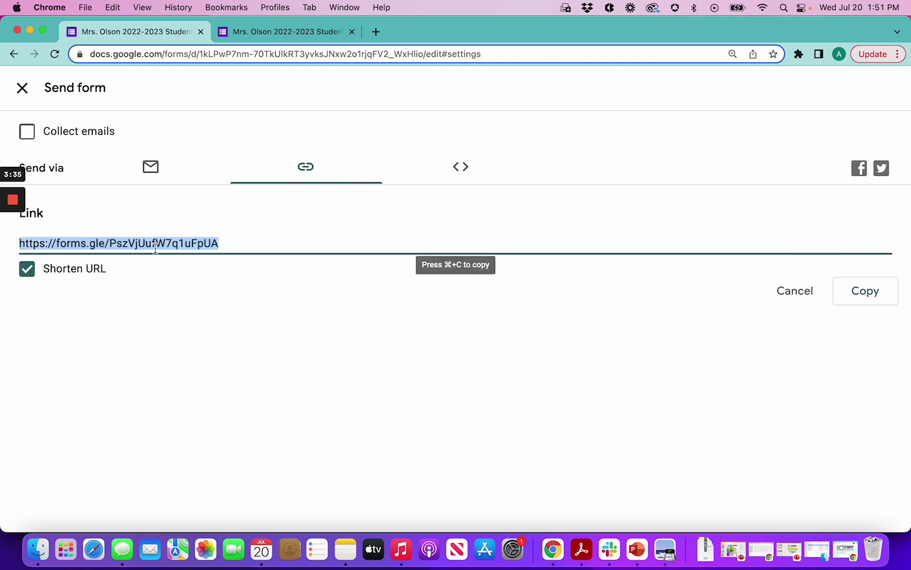
{"action": "key", "text": "super+c"}
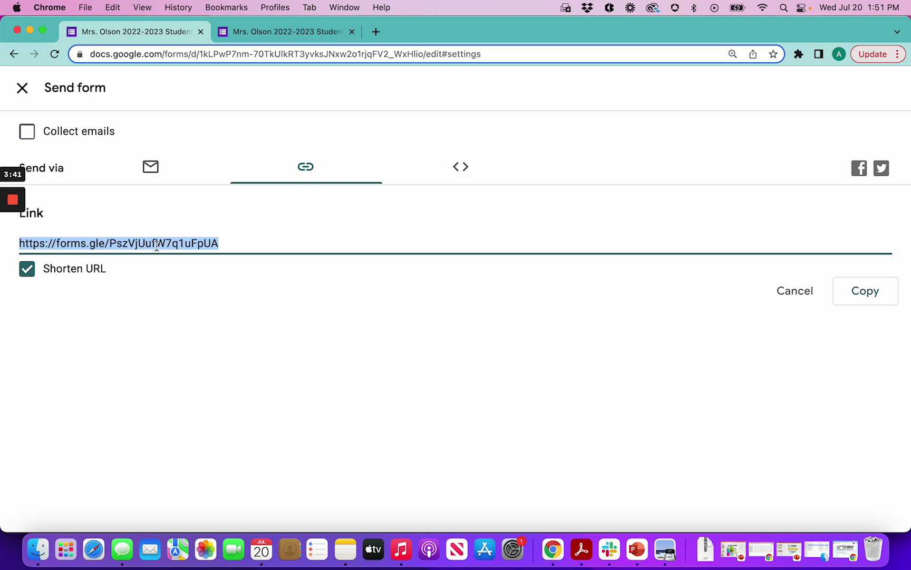
{"action": "left_click", "coordinate": [462, 181]}
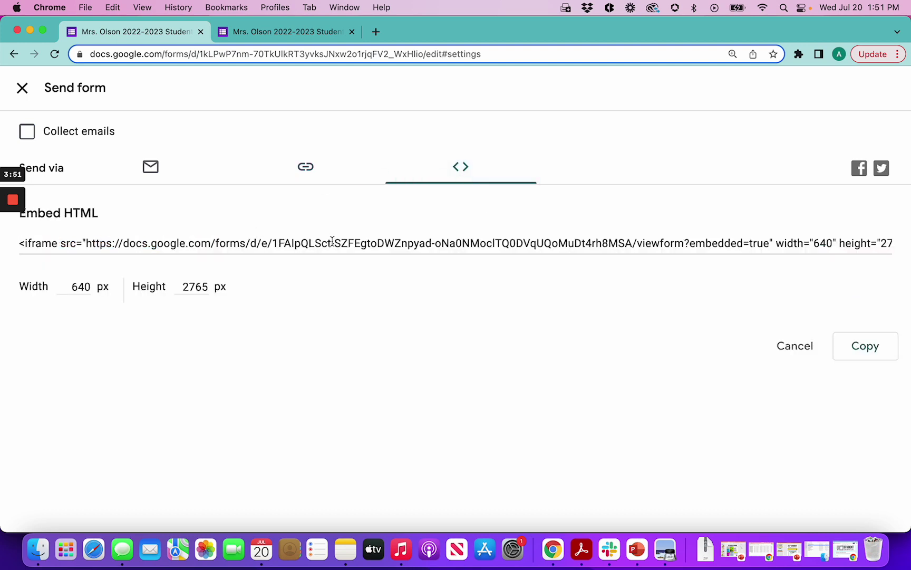
{"action": "left_click", "coordinate": [306, 172]}
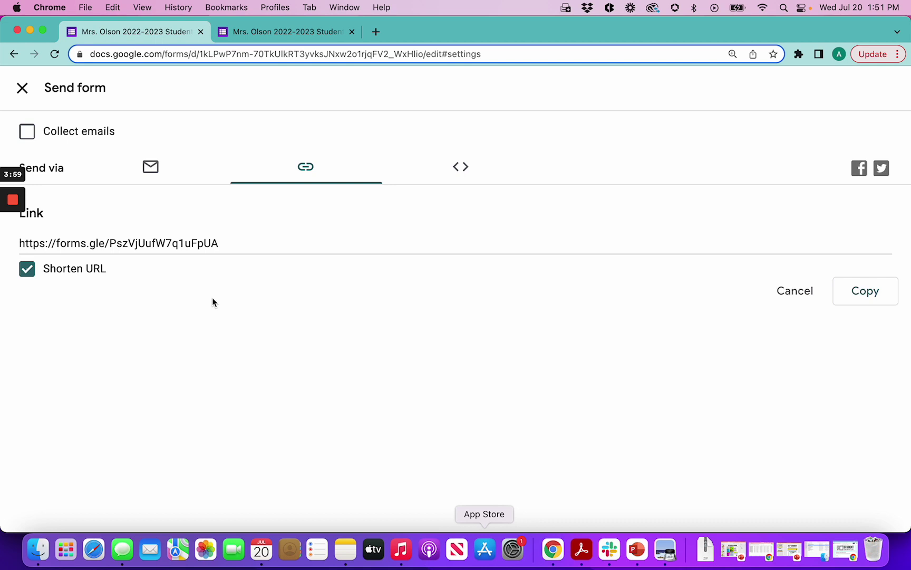
Close the Send dialog and view the Responses tab showing 1 response.
{"action": "left_click", "coordinate": [22, 88]}
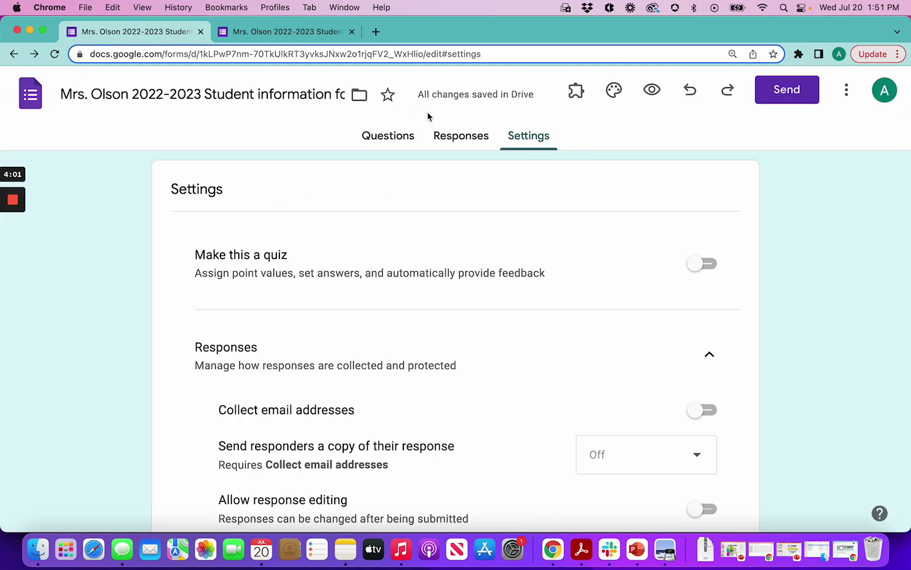
{"action": "left_click", "coordinate": [476, 140]}
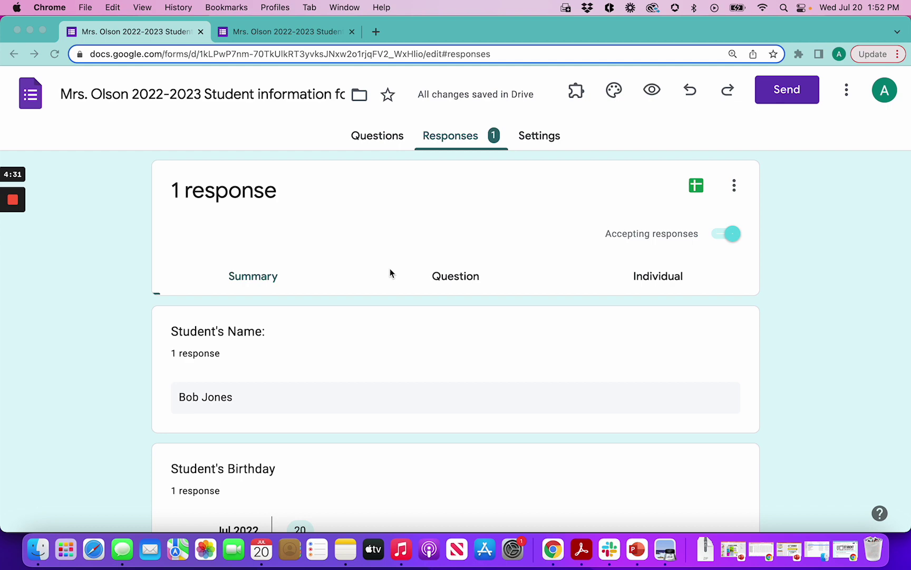
Scroll through the Summary of the single submitted response.
{"action": "scroll", "coordinate": [294, 248], "scroll_direction": "down", "scroll_amount": 3}
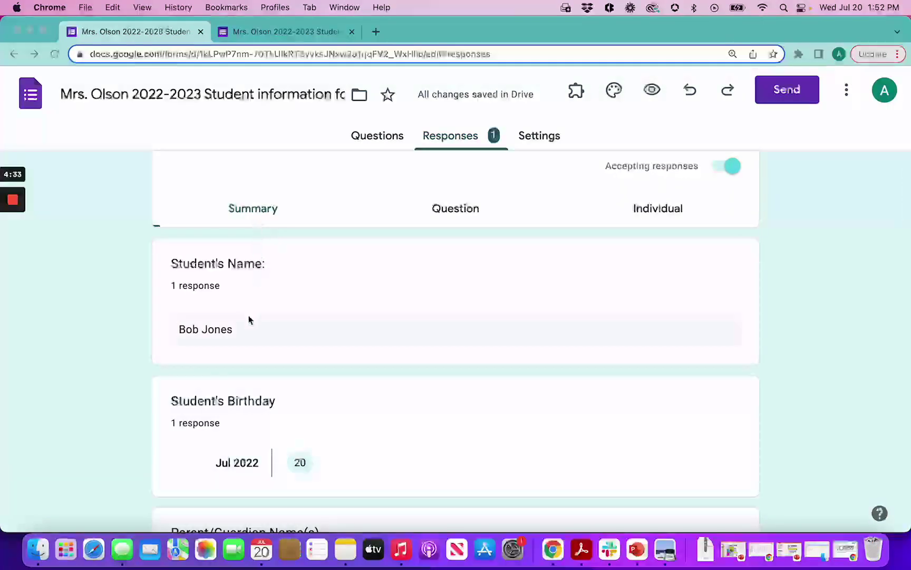
{"action": "scroll", "coordinate": [249, 320], "scroll_direction": "down", "scroll_amount": 15}
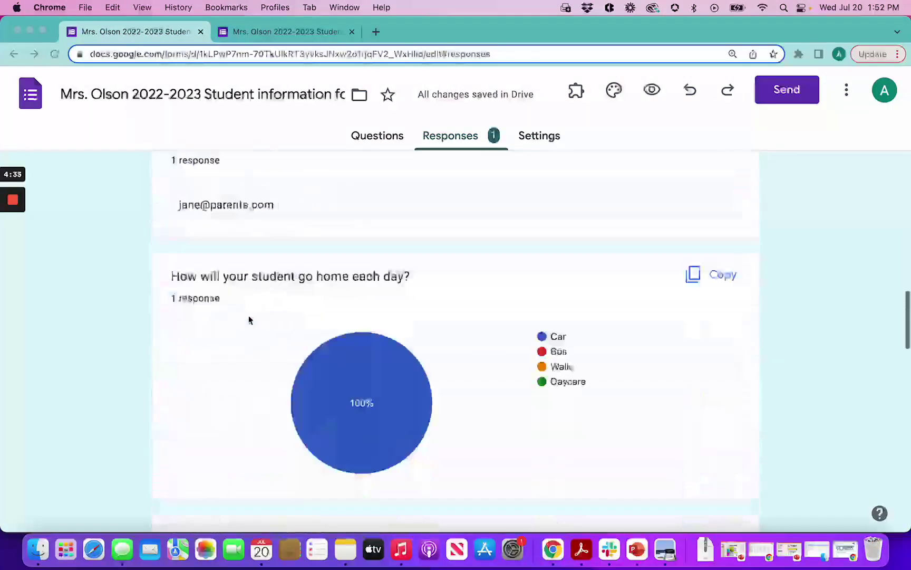
{"action": "scroll", "coordinate": [249, 320], "scroll_direction": "down", "scroll_amount": 5}
{"action": "scroll", "coordinate": [249, 320], "scroll_direction": "up", "scroll_amount": 3}
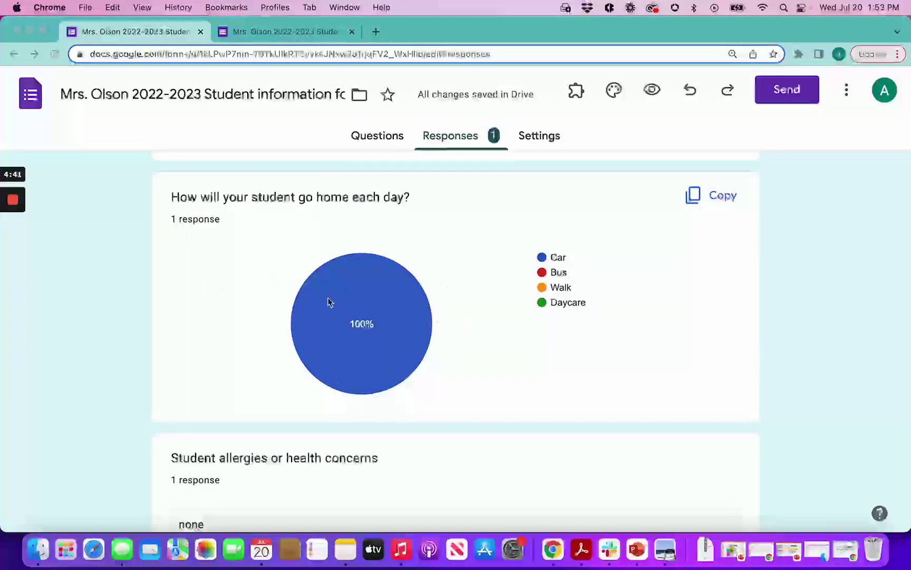
{"action": "scroll", "coordinate": [563, 317], "scroll_direction": "down", "scroll_amount": 2}
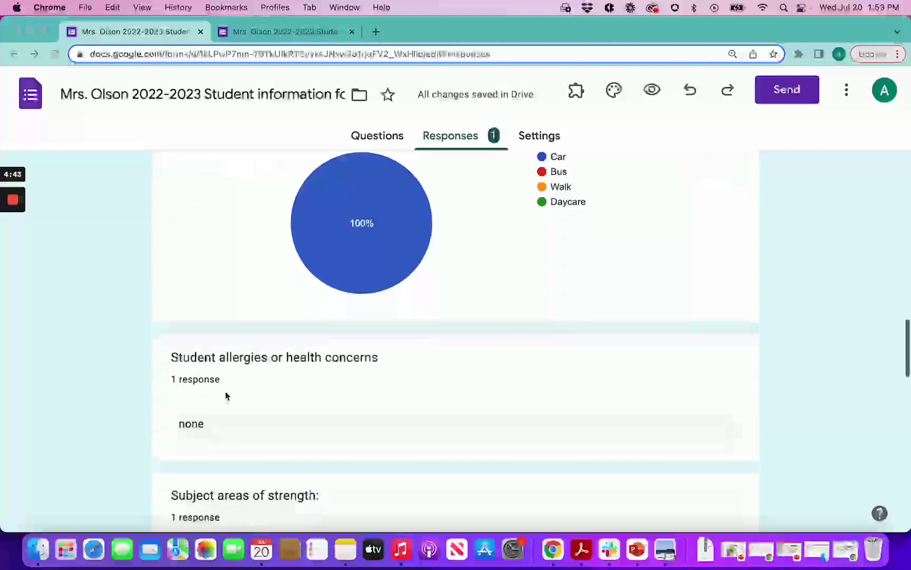
{"action": "scroll", "coordinate": [224, 394], "scroll_direction": "down", "scroll_amount": 3}
{"action": "scroll", "coordinate": [286, 423], "scroll_direction": "down", "scroll_amount": 3}
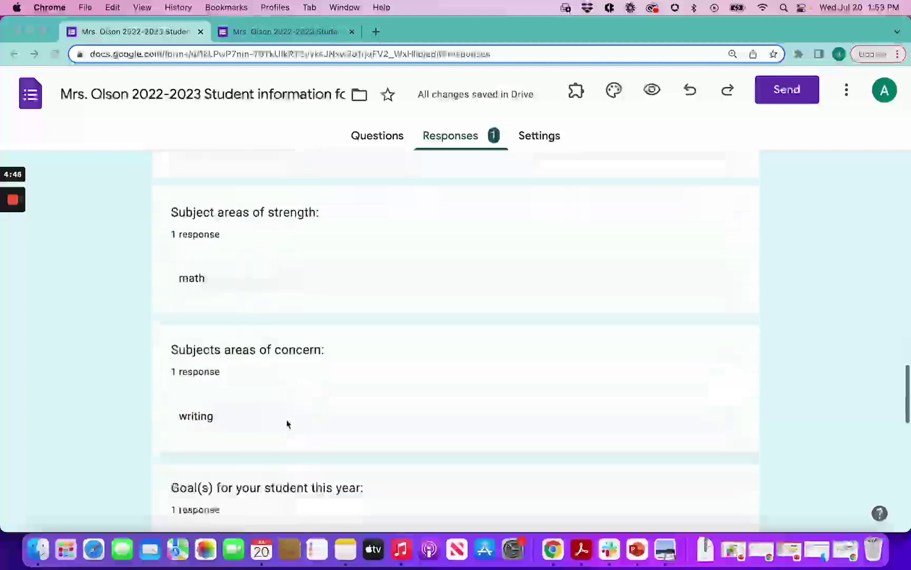
{"action": "scroll", "coordinate": [287, 422], "scroll_direction": "down", "scroll_amount": 12}
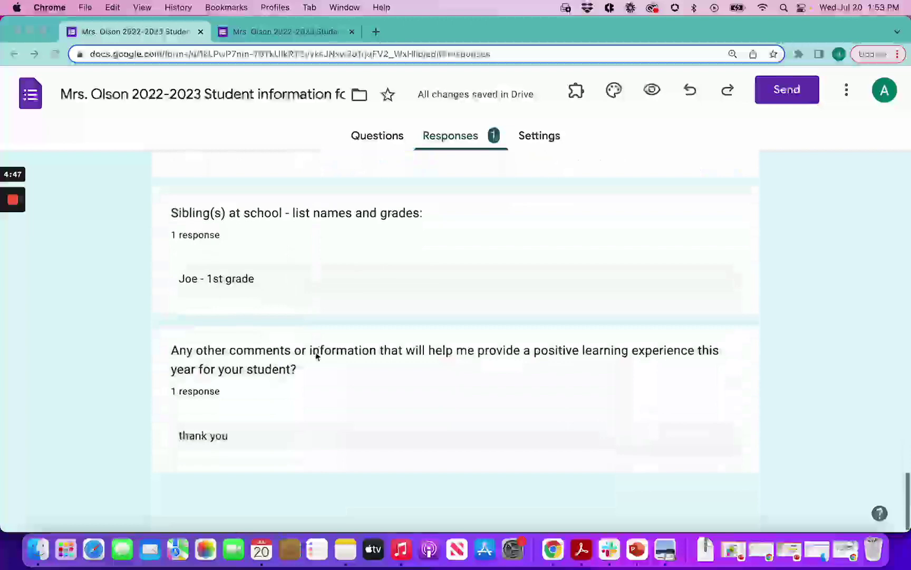
{"action": "scroll", "coordinate": [315, 355], "scroll_direction": "up", "scroll_amount": 20}
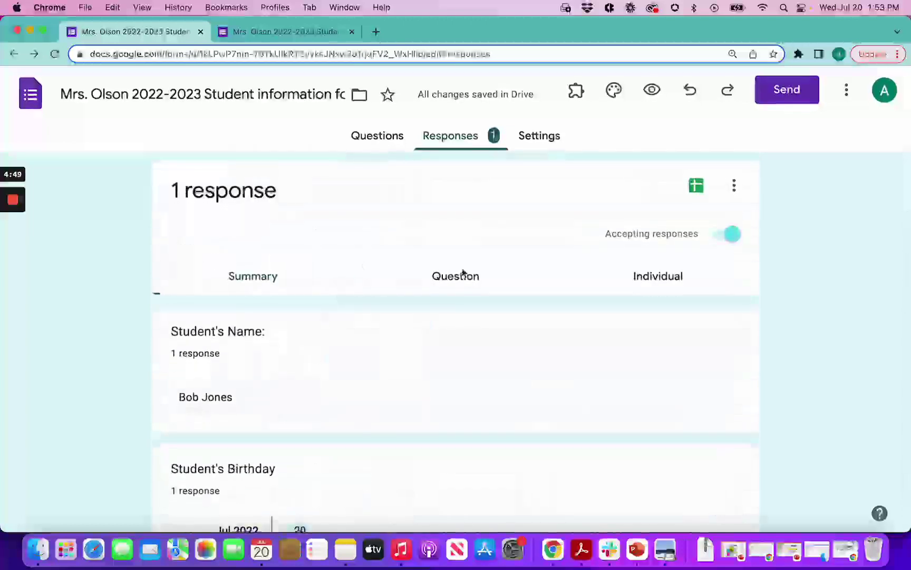
Check the Question view, then view the response individually as 1 of 1.
{"action": "left_click", "coordinate": [456, 277]}
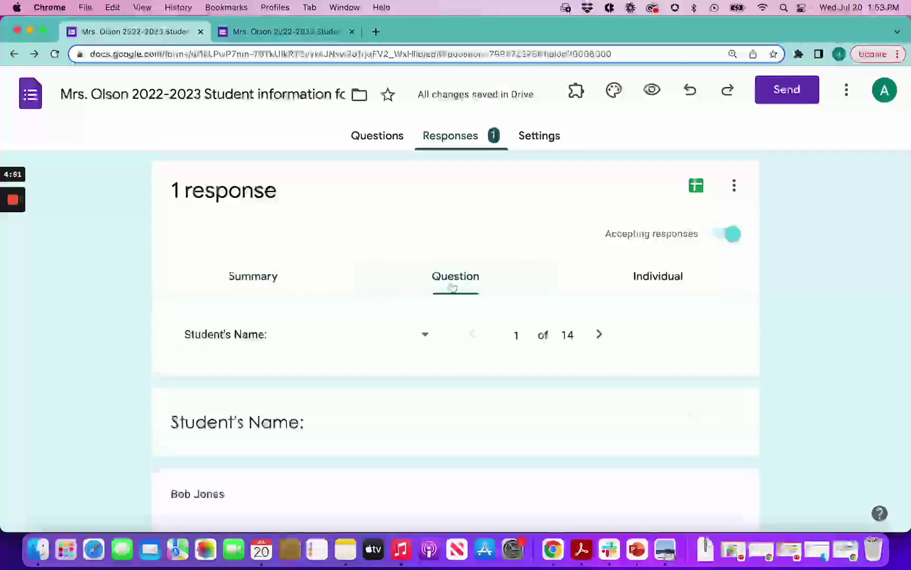
{"action": "scroll", "coordinate": [394, 395], "scroll_direction": "down", "scroll_amount": 4}
{"action": "scroll", "coordinate": [453, 339], "scroll_direction": "up", "scroll_amount": 4}
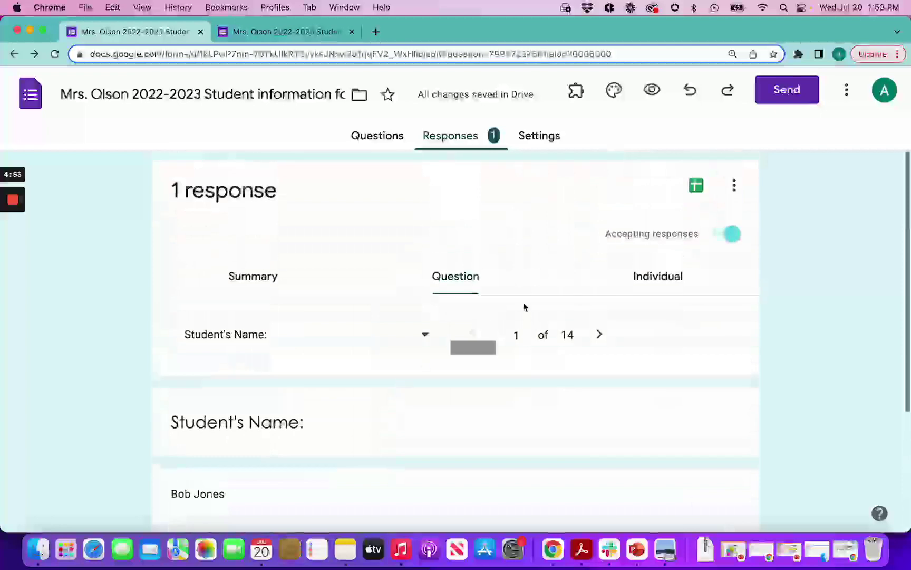
{"action": "left_click", "coordinate": [635, 276]}
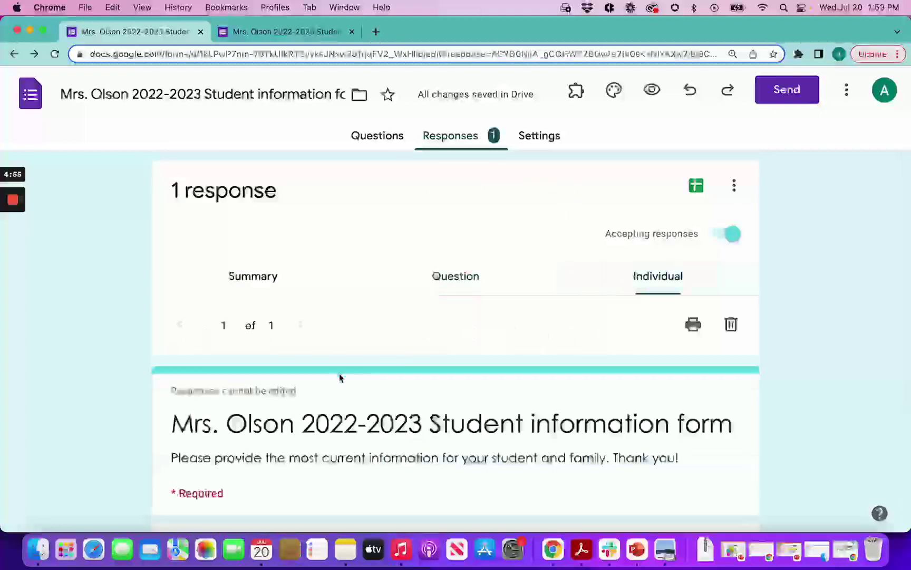
{"action": "scroll", "coordinate": [314, 417], "scroll_direction": "down", "scroll_amount": 4}
{"action": "scroll", "coordinate": [314, 420], "scroll_direction": "down", "scroll_amount": 10}
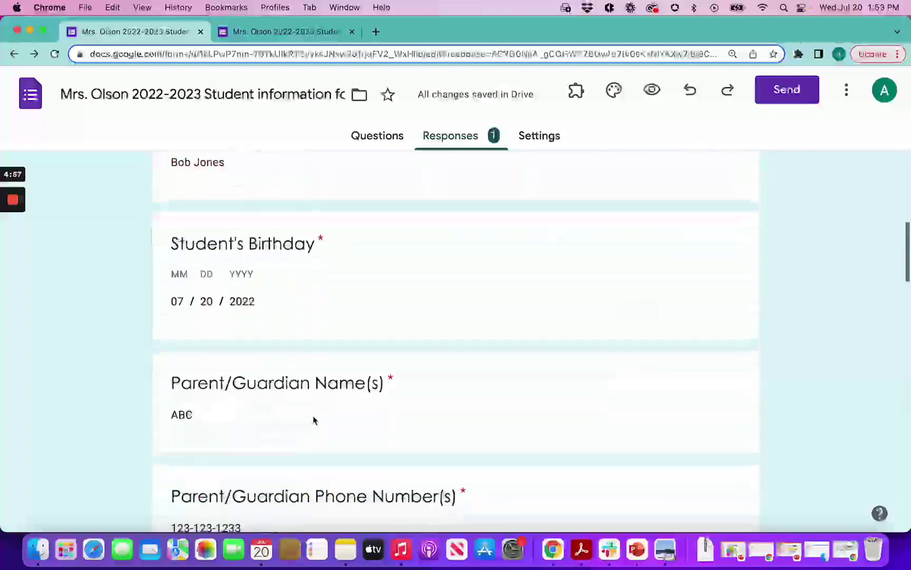
{"action": "scroll", "coordinate": [313, 418], "scroll_direction": "up", "scroll_amount": 13}
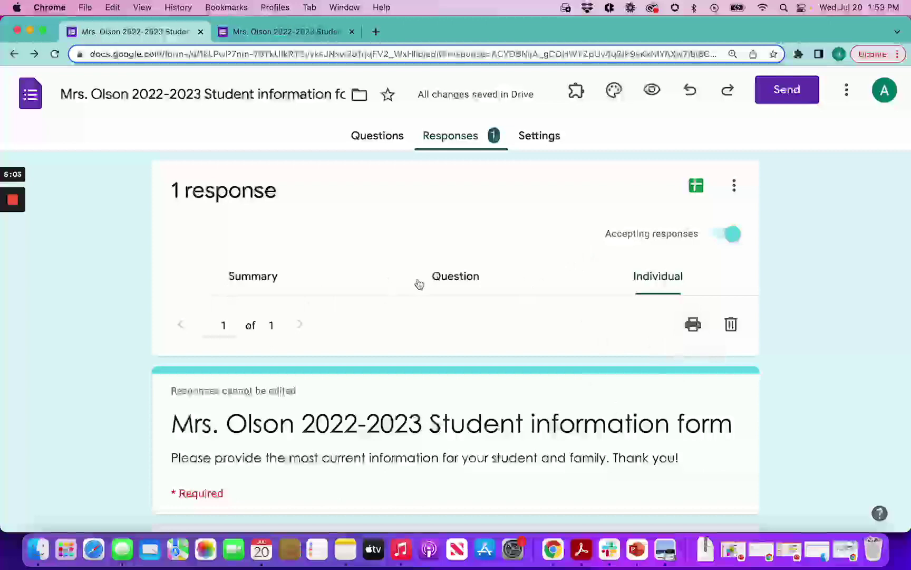
Link the form's responses to a new Google Sheets spreadsheet showing the one submission.
{"action": "left_click", "coordinate": [703, 196]}
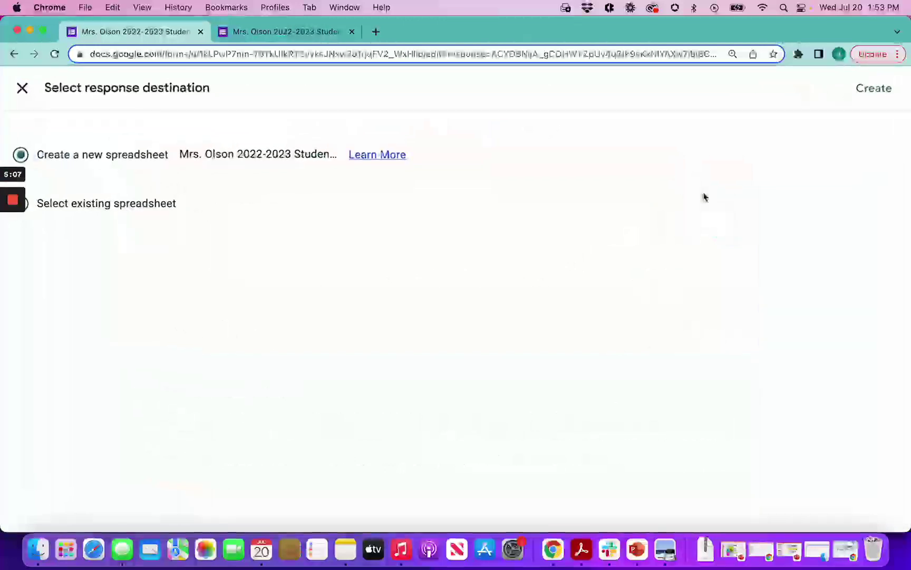
{"action": "left_click", "coordinate": [870, 88]}
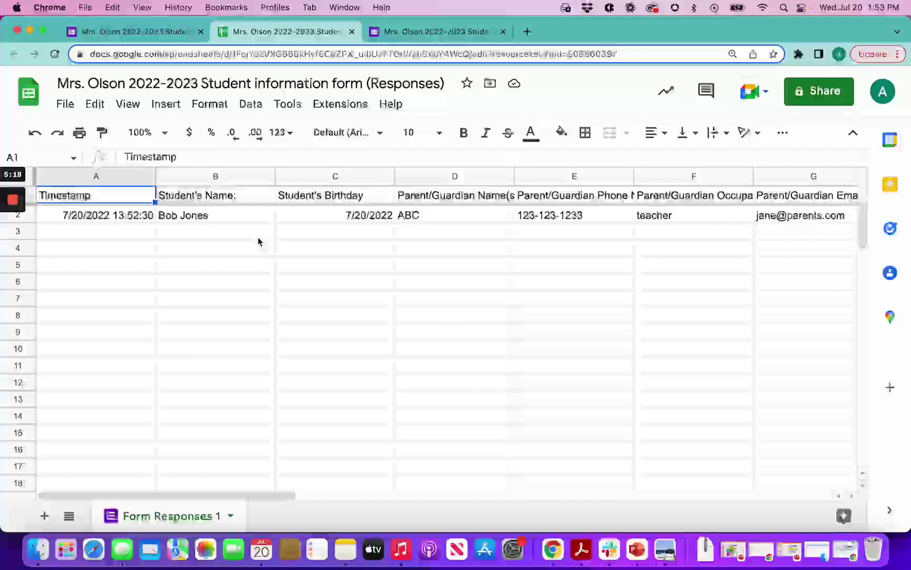
{"action": "left_click", "coordinate": [112, 216]}
{"action": "left_click", "coordinate": [204, 219]}
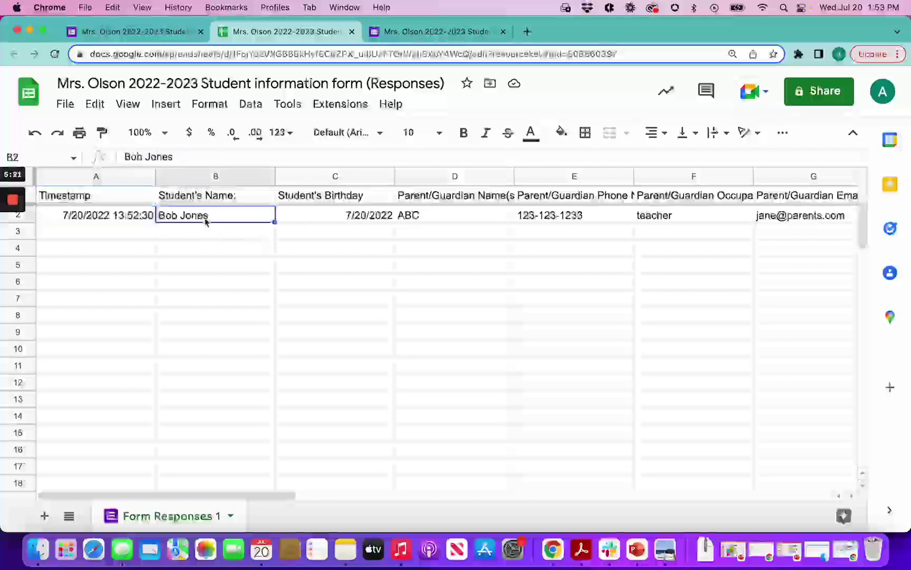
{"action": "left_click", "coordinate": [325, 221]}
{"action": "left_click", "coordinate": [425, 224]}
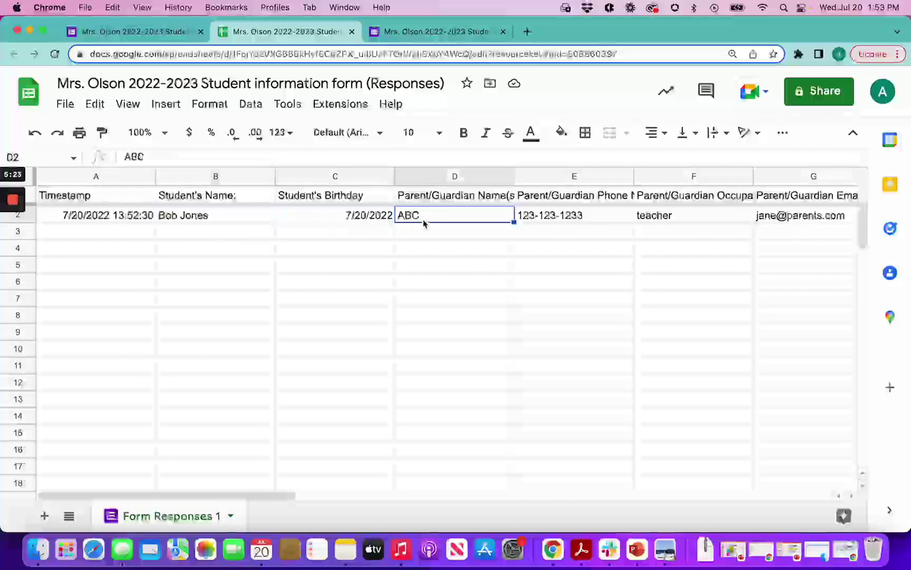
{"action": "left_click", "coordinate": [521, 223]}
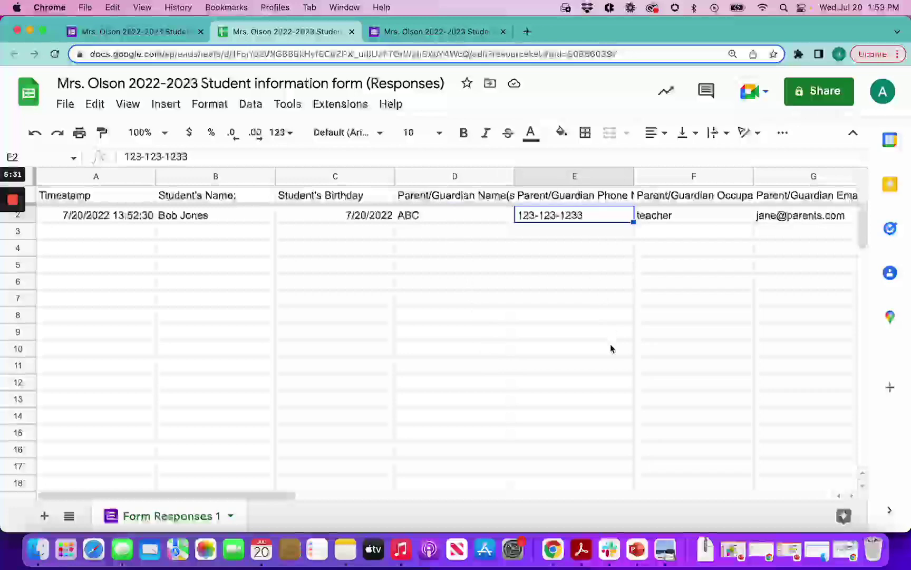
{"action": "scroll", "coordinate": [610, 344], "scroll_direction": "right", "scroll_amount": 5}
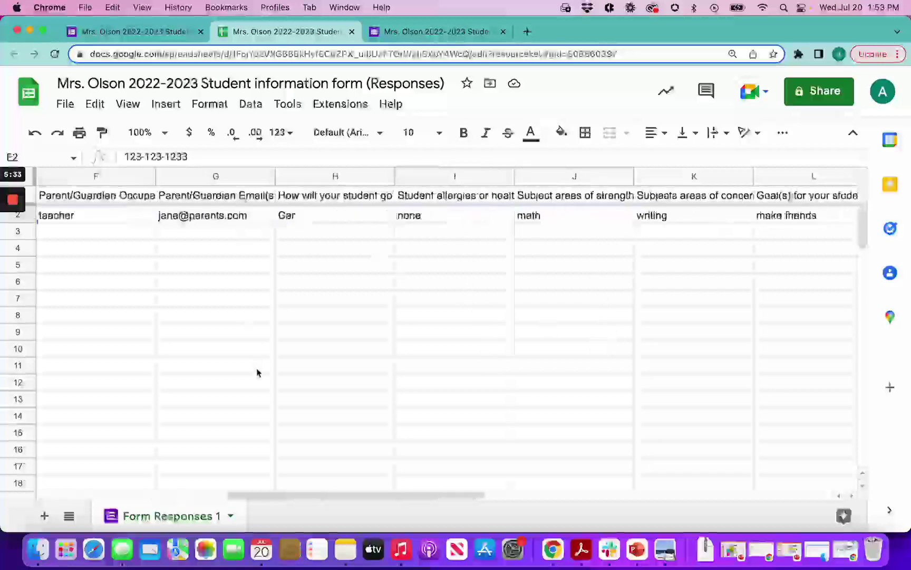
{"action": "scroll", "coordinate": [257, 372], "scroll_direction": "left", "scroll_amount": 5}
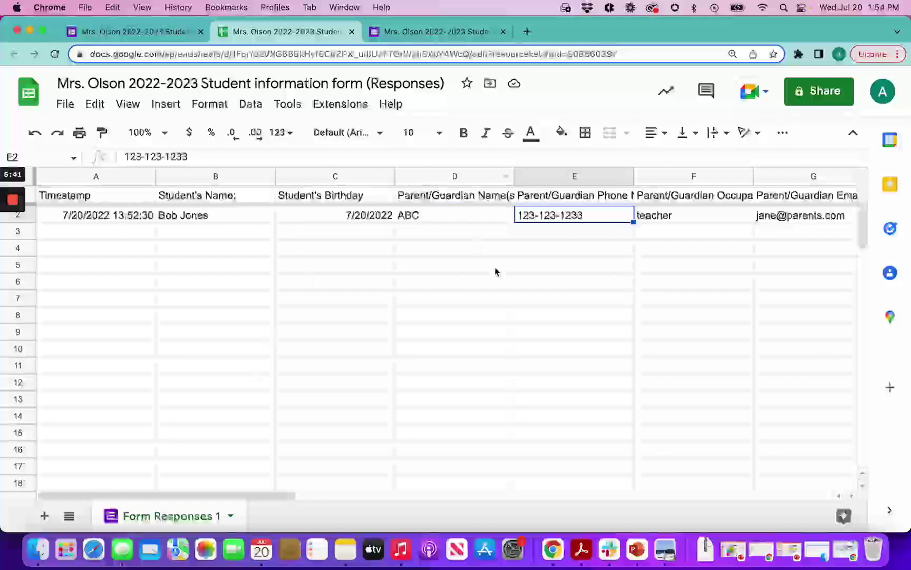
{"action": "scroll", "coordinate": [495, 267], "scroll_direction": "right", "scroll_amount": 4}
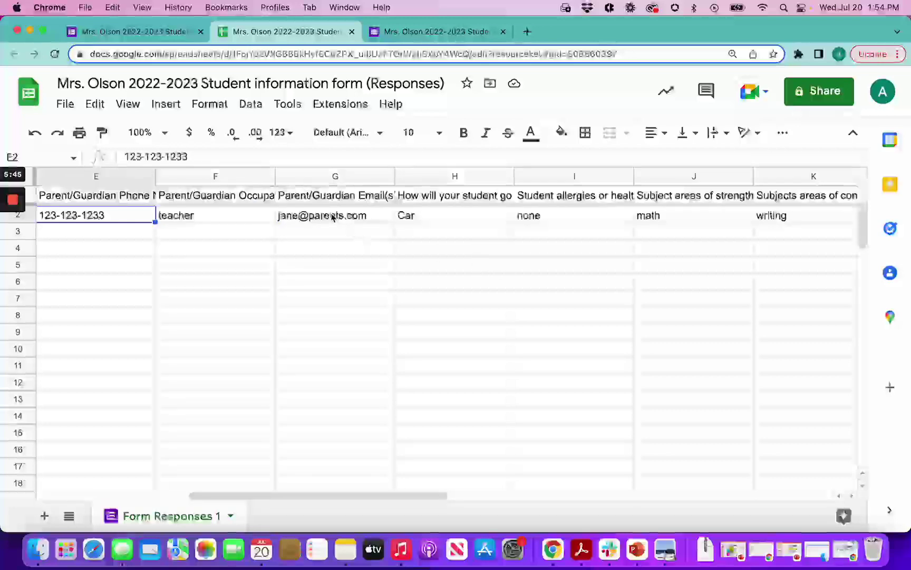
{"action": "mouse_move", "coordinate": [337, 217]}
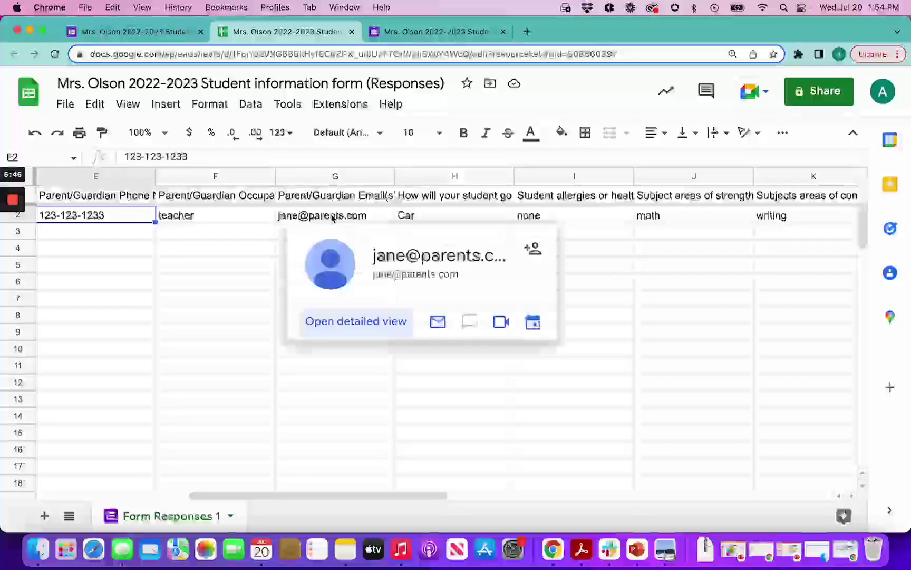
{"action": "left_click", "coordinate": [266, 250]}
{"action": "scroll", "coordinate": [333, 240], "scroll_direction": "right", "scroll_amount": 3}
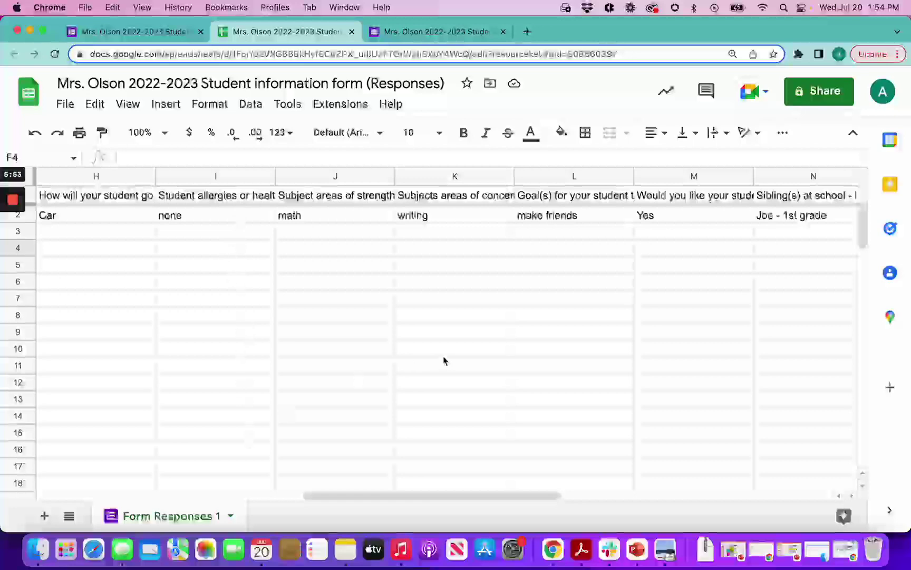
{"action": "scroll", "coordinate": [443, 360], "scroll_direction": "right", "scroll_amount": 3}
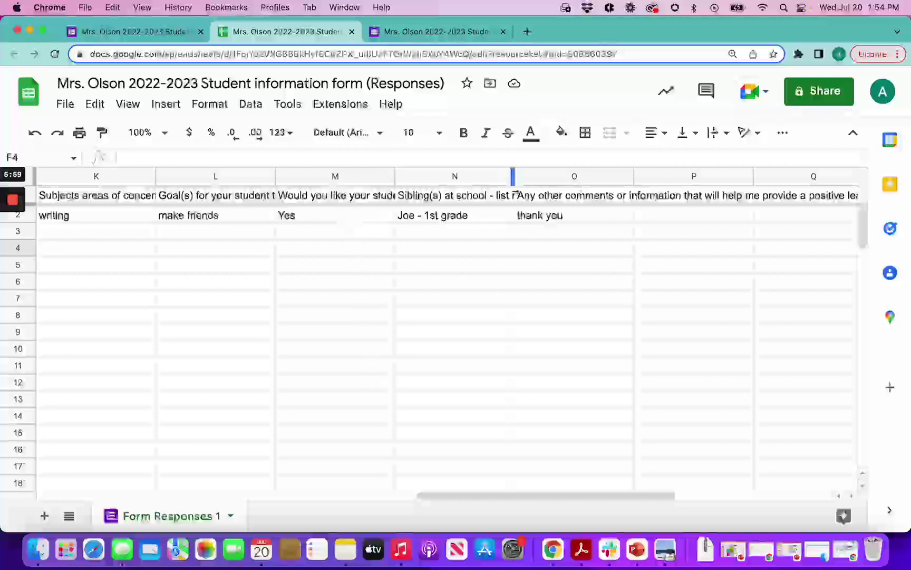
{"action": "scroll", "coordinate": [377, 281], "scroll_direction": "left", "scroll_amount": 5}
{"action": "scroll", "coordinate": [377, 281], "scroll_direction": "left", "scroll_amount": 2}
{"action": "left_click", "coordinate": [446, 213]}
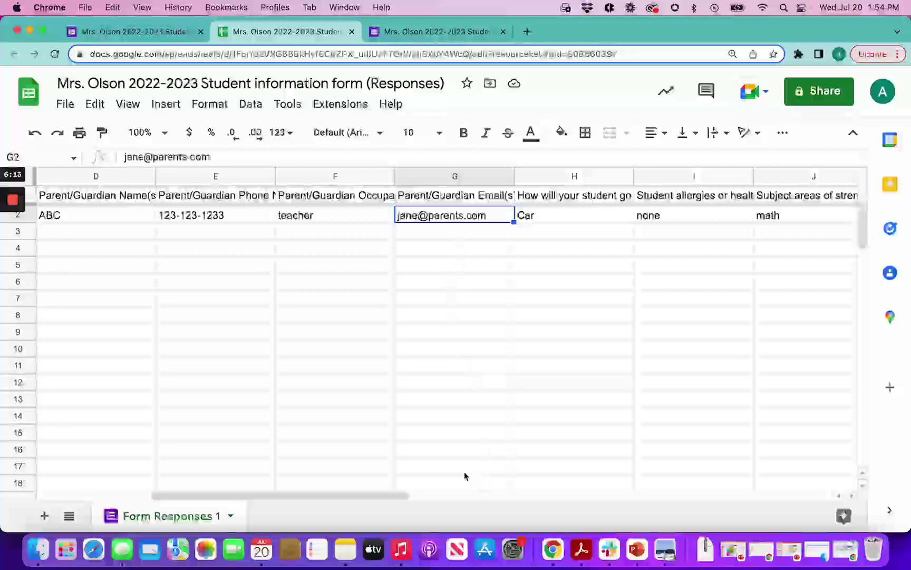
{"action": "scroll", "coordinate": [328, 358], "scroll_direction": "left", "scroll_amount": 6}
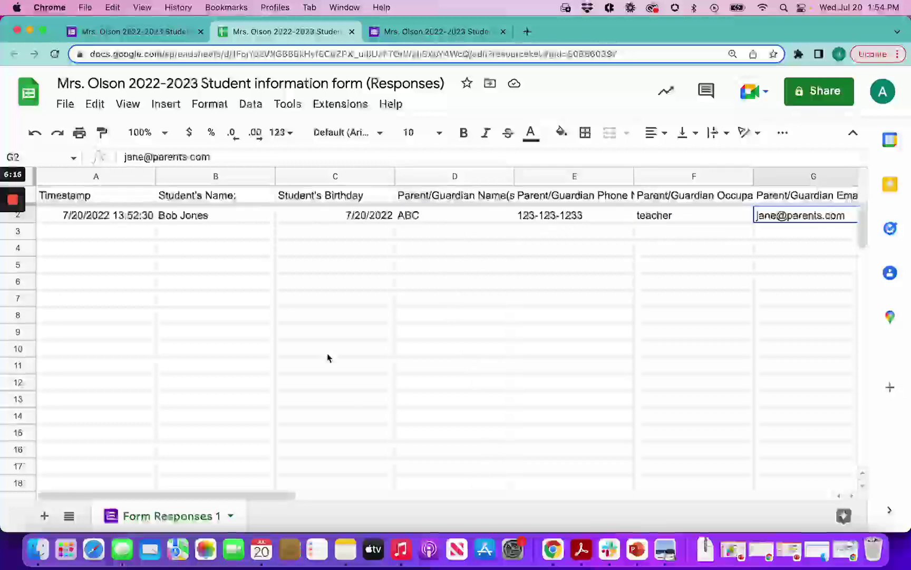
Switch back to the form editor tab and show the Student Information questions.
{"action": "left_click", "coordinate": [156, 32]}
{"action": "left_click", "coordinate": [352, 137]}
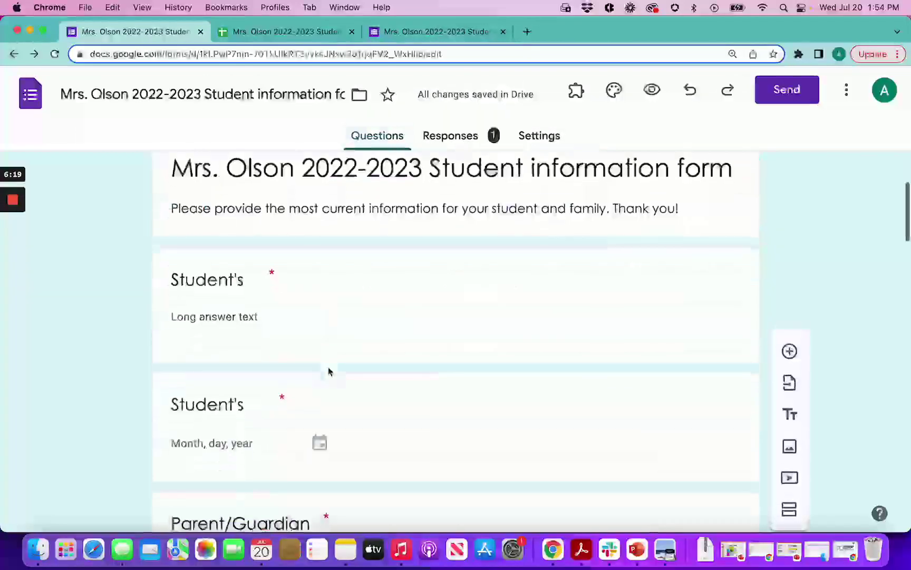
{"action": "scroll", "coordinate": [328, 369], "scroll_direction": "up", "scroll_amount": 4}
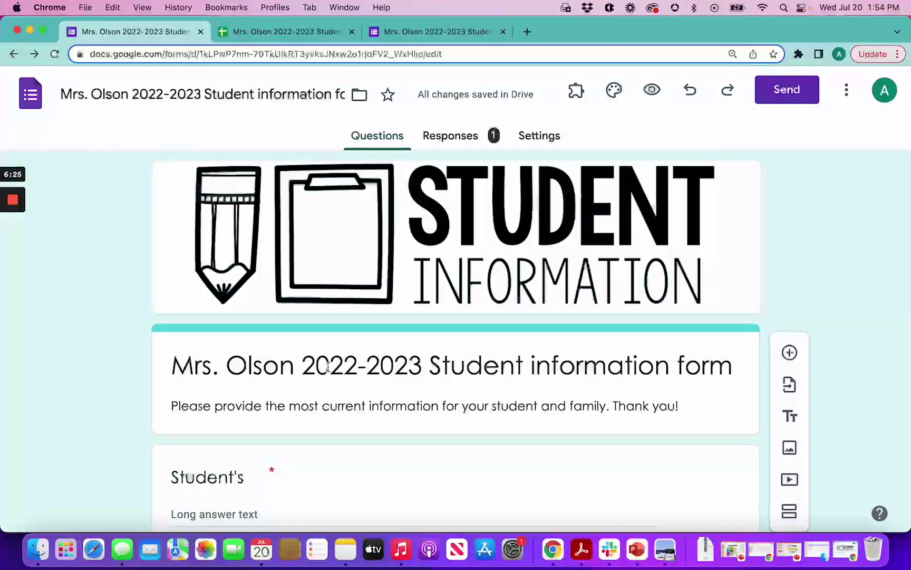
{"action": "mouse_move", "coordinate": [12, 203]}
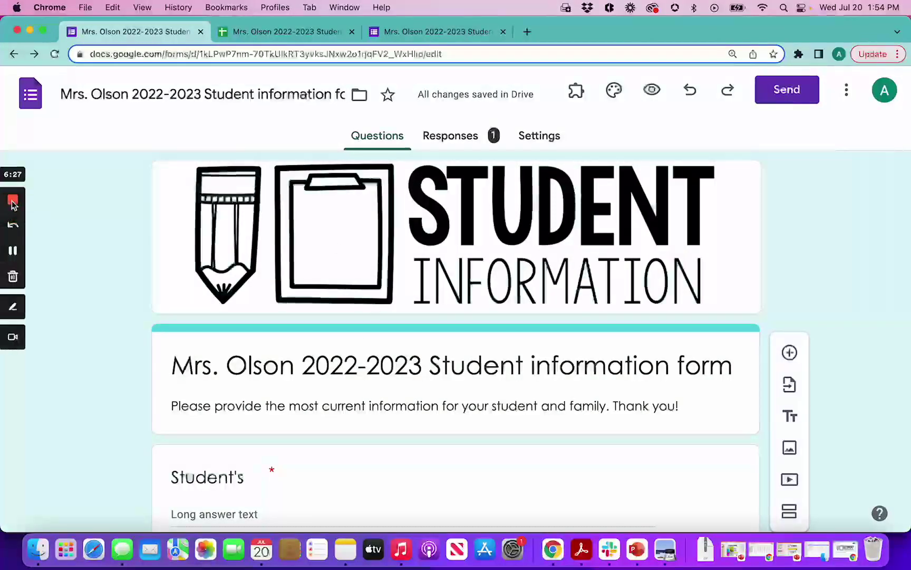